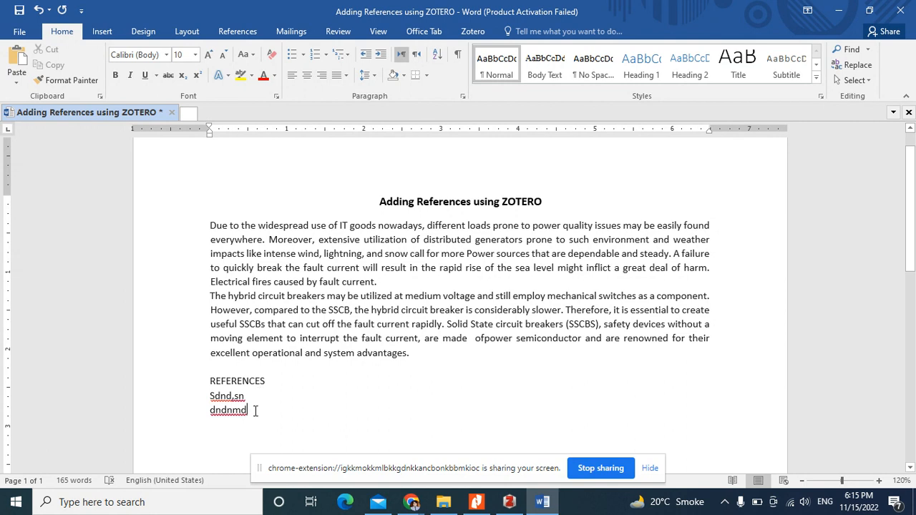
# Step: Delete the two lines of placeholder text below the REFERENCES heading, leaving an empty line there
pyautogui.press('BackSpace')
pyautogui.press('BackSpace')
pyautogui.press('BackSpace')
pyautogui.press('BackSpace')
pyautogui.press('BackSpace')
pyautogui.press('BackSpace')
pyautogui.press('BackSpace')
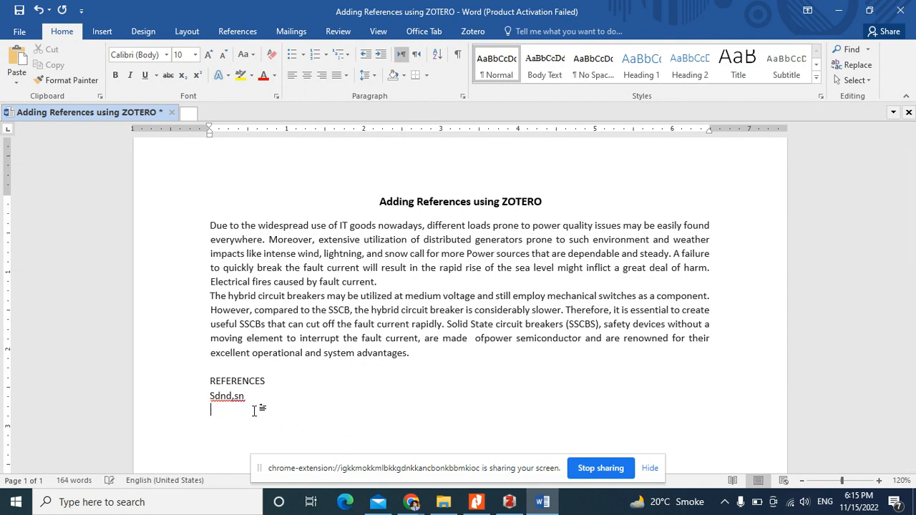
pyautogui.press('BackSpace')
pyautogui.press('BackSpace')
pyautogui.press('BackSpace')
pyautogui.press('BackSpace')
pyautogui.press('BackSpace')
pyautogui.press('BackSpace')
pyautogui.press('BackSpace')
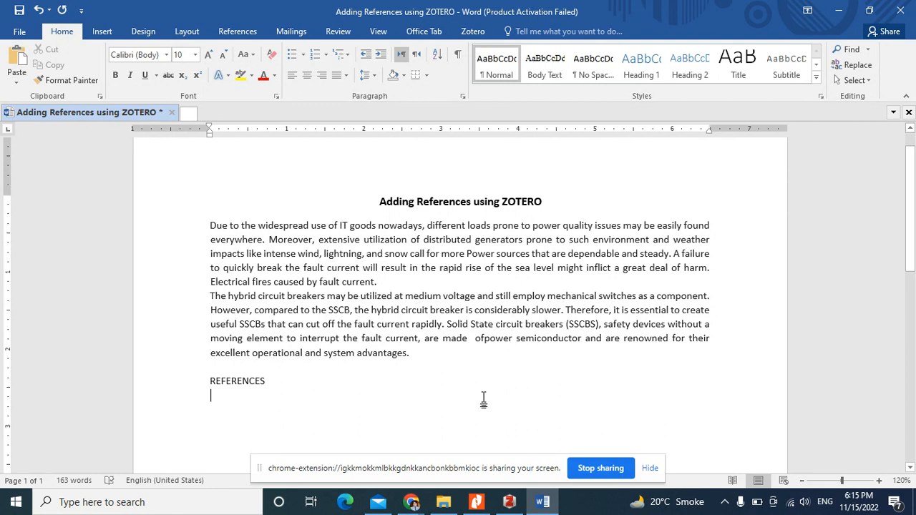
# Step: Switch to Chrome and view the Zotero Connector extension page in the Chrome Web Store
pyautogui.click(410, 503)
pyautogui.click(323, 451)
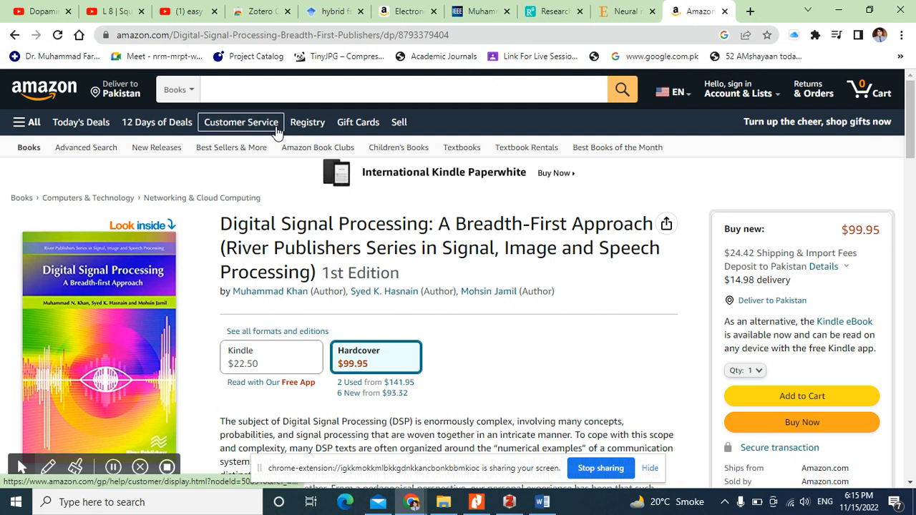
pyautogui.click(259, 12)
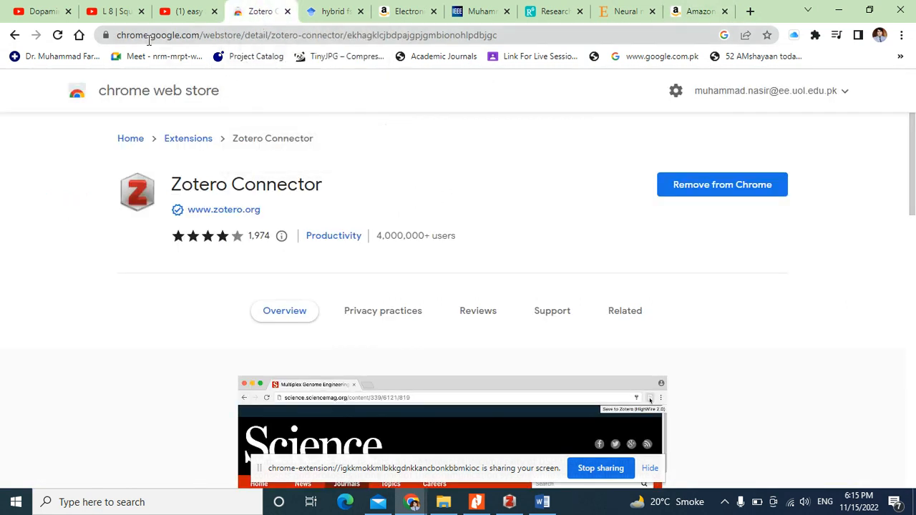
pyautogui.click(203, 36)
pyautogui.write('g')
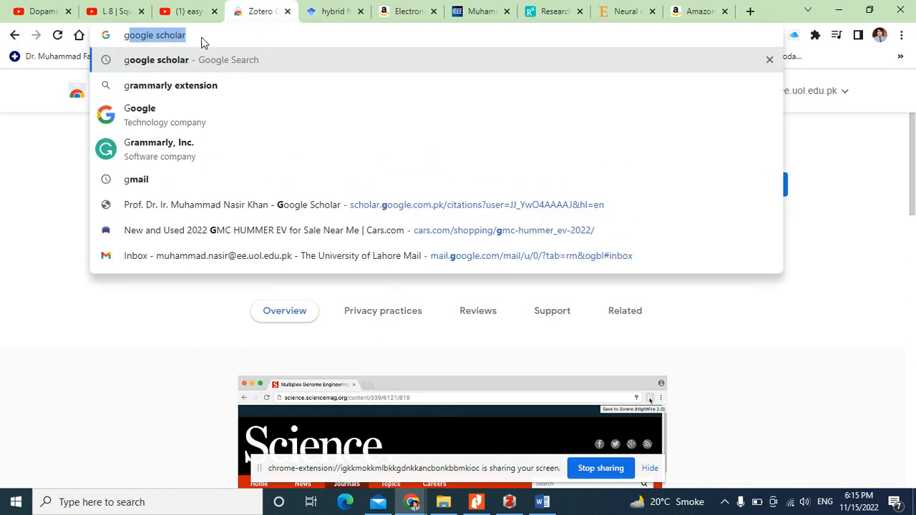
pyautogui.write('oogle')
pyautogui.press('Return')
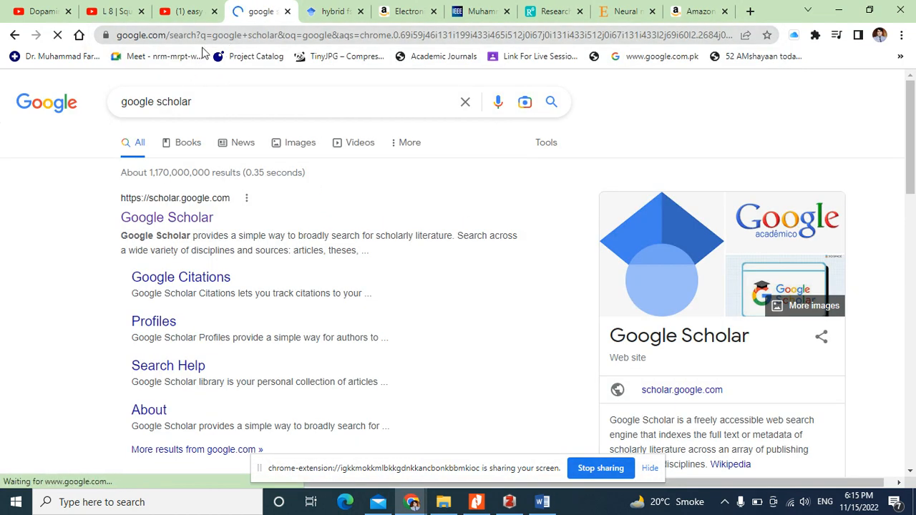
# Step: Search the web for "download zotero" and pick the "Downloads - Zotero" result
pyautogui.click(222, 38)
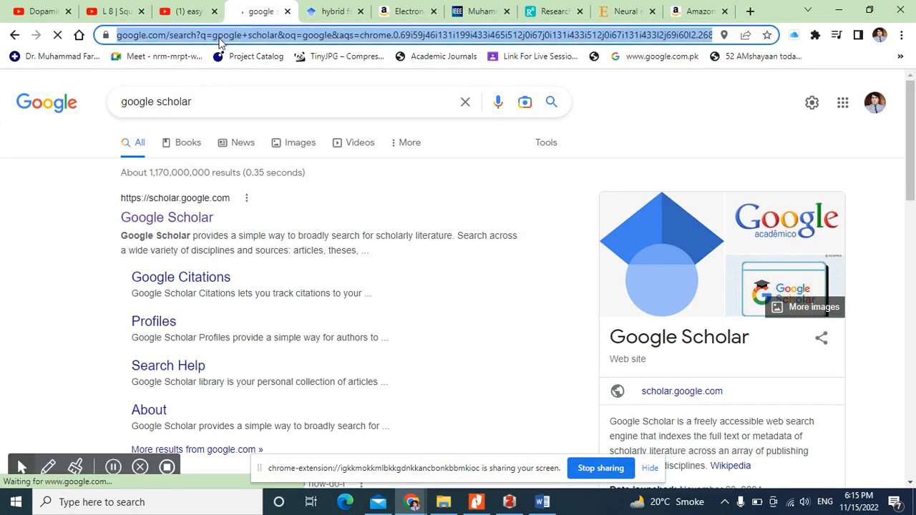
pyautogui.write('download')
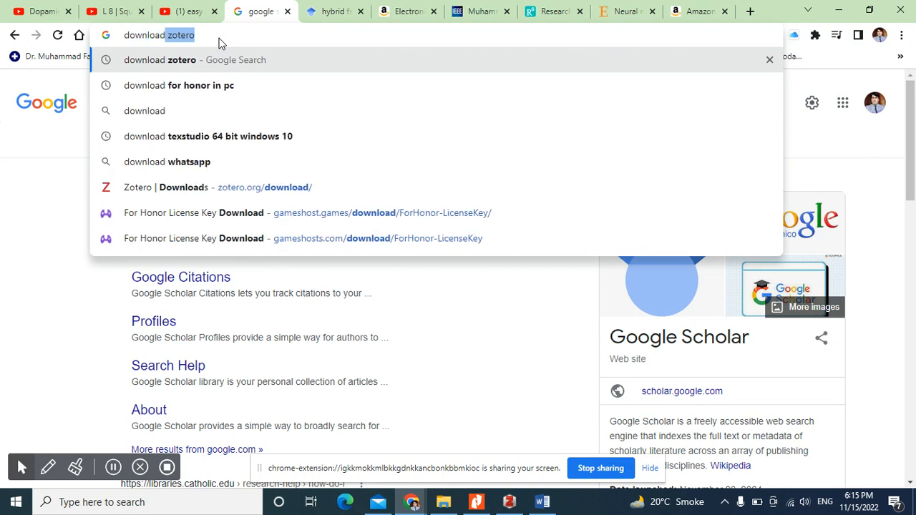
pyautogui.press('Return')
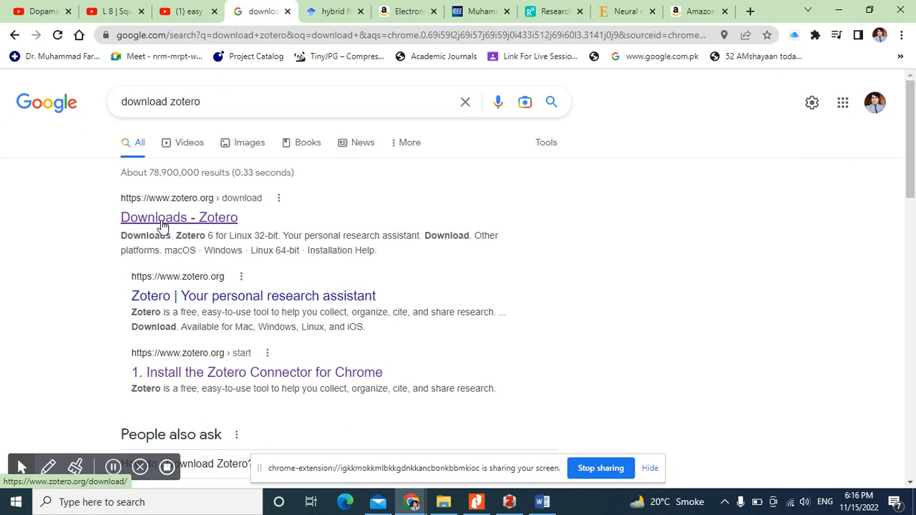
pyautogui.click(163, 223)
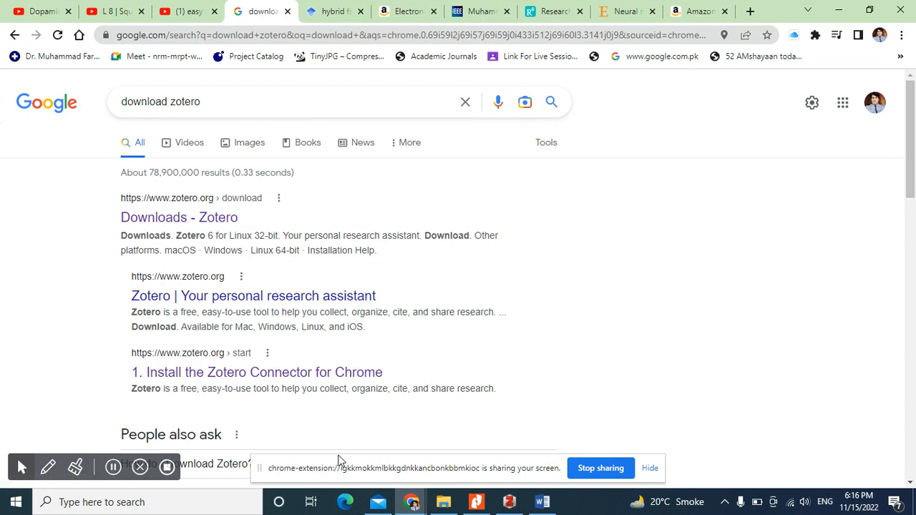
# Step: Switch to File Explorer and view the Downloads folder from its beginning to locate the Zotero setup file
pyautogui.click(444, 502)
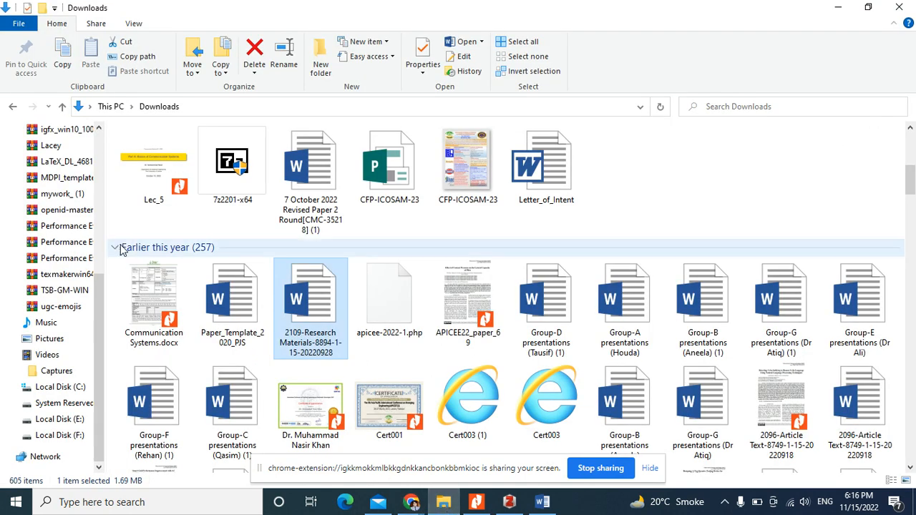
pyautogui.scroll(5, 54, 208)
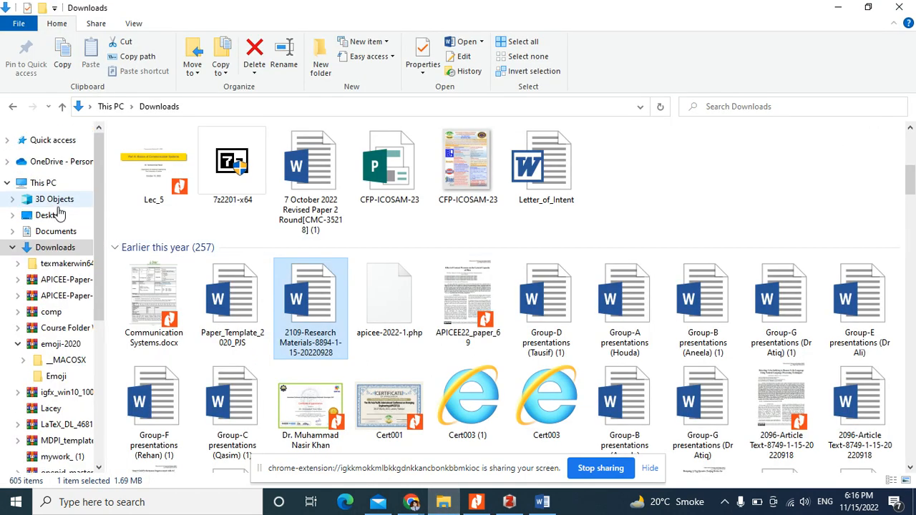
pyautogui.click(56, 252)
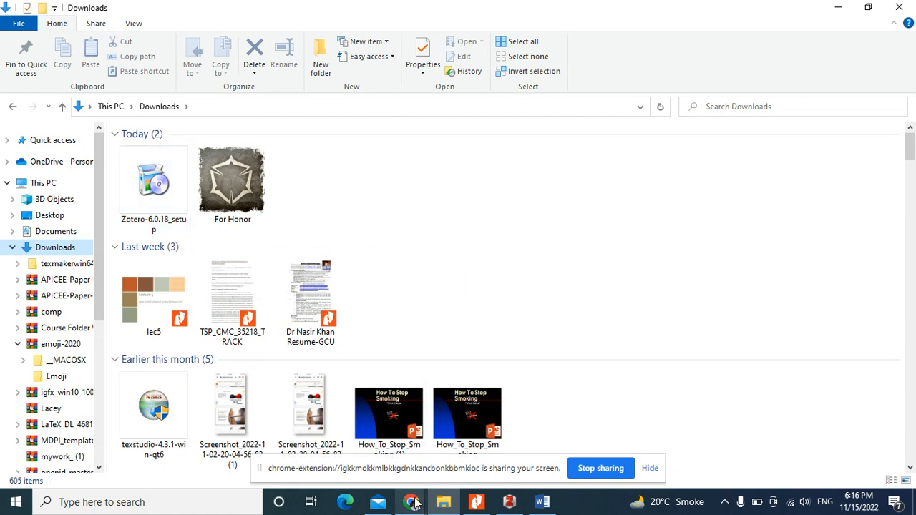
pyautogui.moveTo(412, 504)
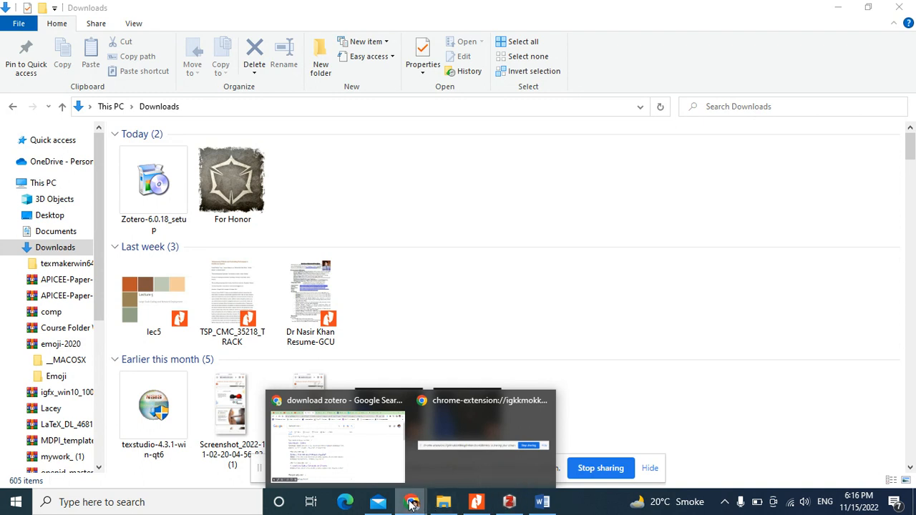
# Step: Switch to Zotero, create a new collection named ABC, and select the Biblio collection
pyautogui.click(509, 502)
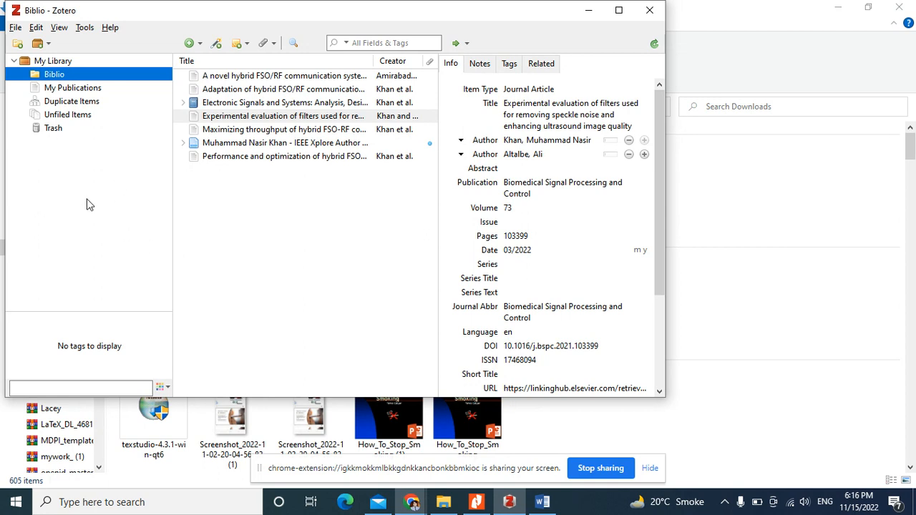
pyautogui.click(16, 45)
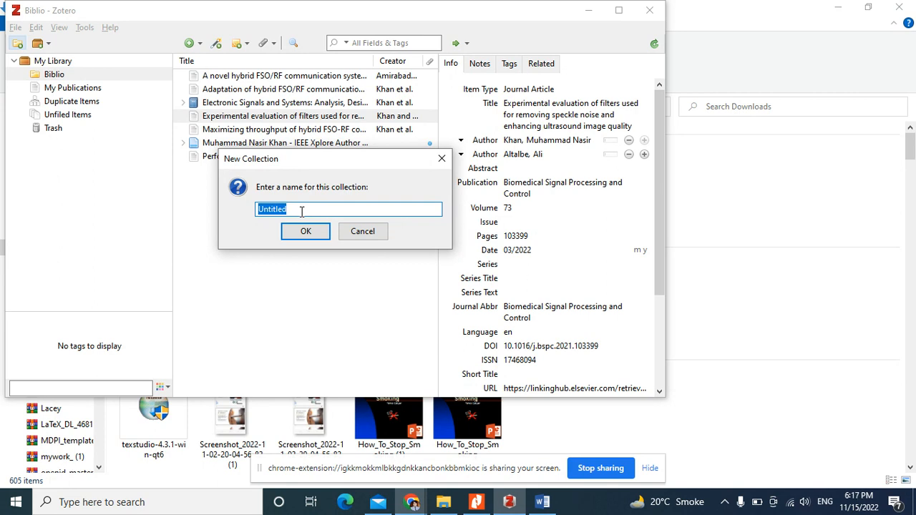
pyautogui.write('ABC')
pyautogui.click(306, 233)
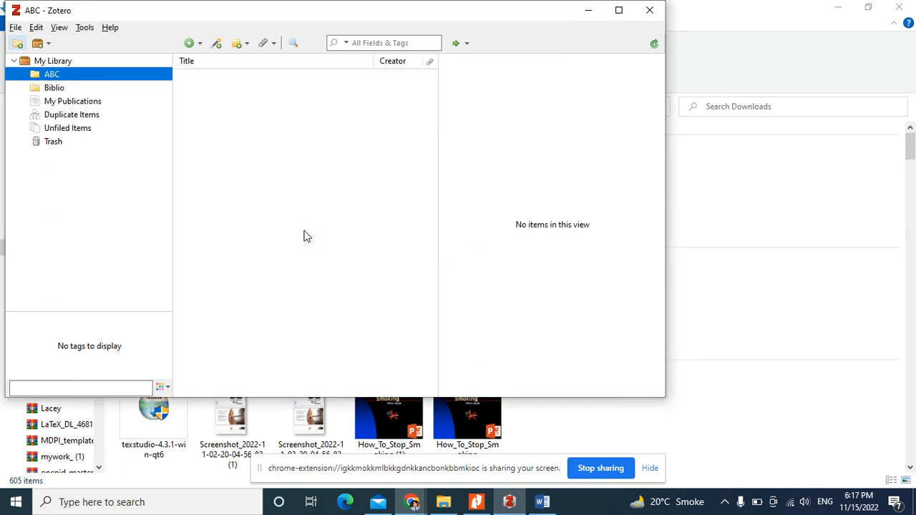
pyautogui.click(55, 89)
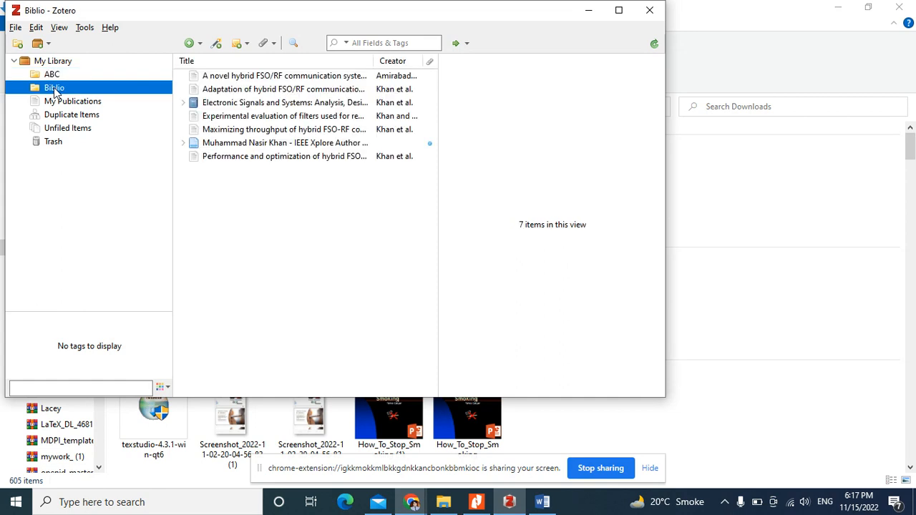
# Step: Reinstall the Microsoft Word add-in from the word processor settings in Zotero's Cite preferences, and close the preferences
pyautogui.click(83, 29)
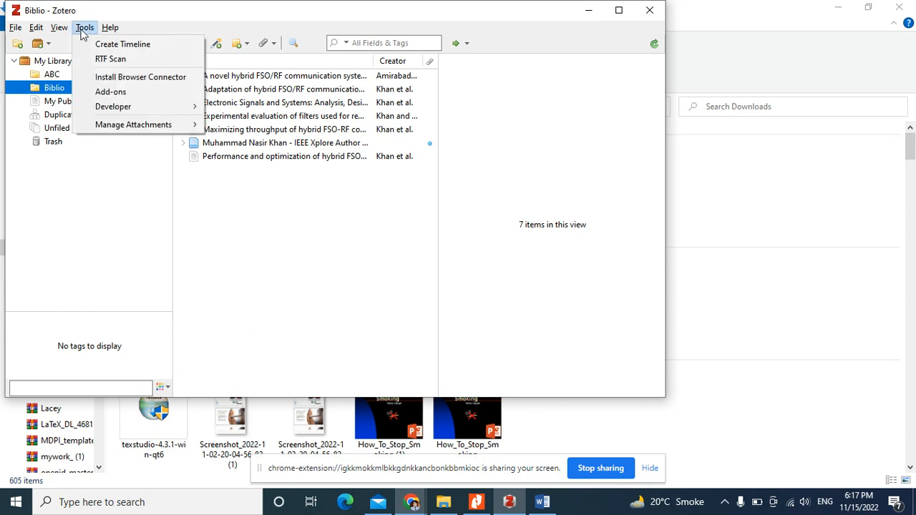
pyautogui.click(83, 29)
pyautogui.click(36, 27)
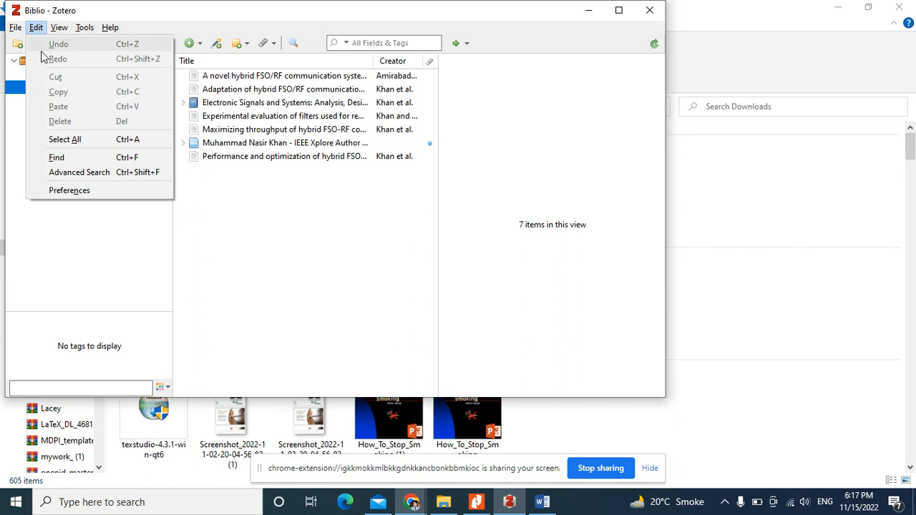
pyautogui.click(55, 190)
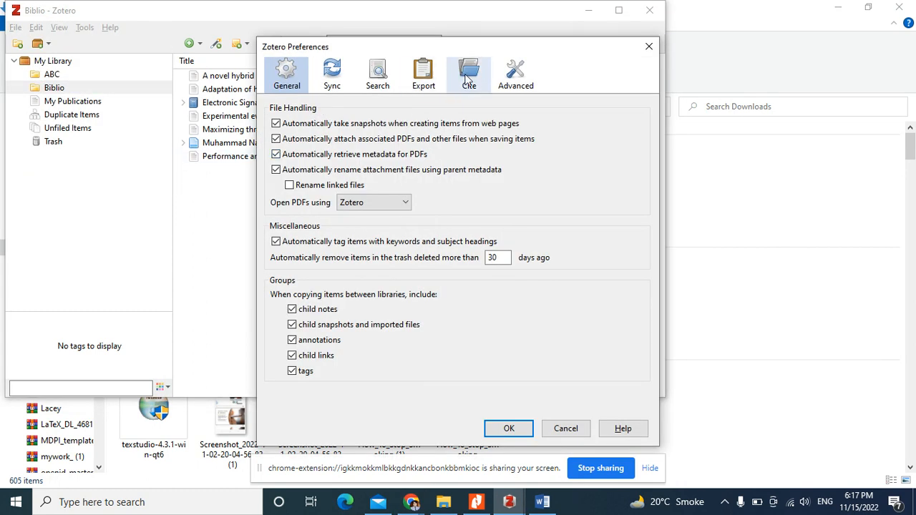
pyautogui.click(472, 77)
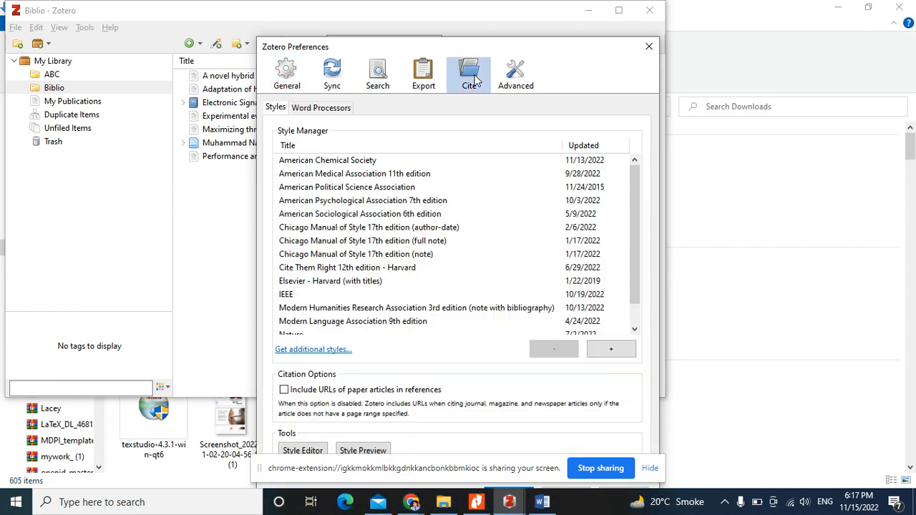
pyautogui.click(333, 111)
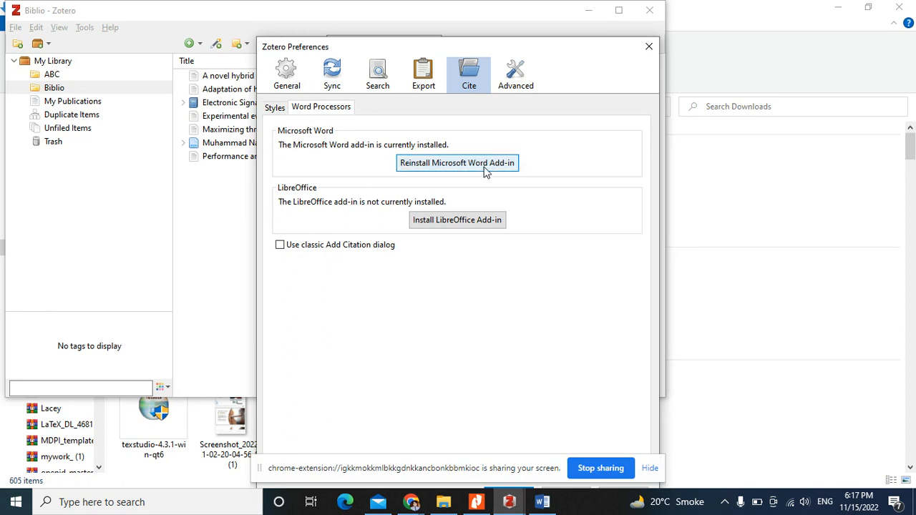
pyautogui.click(430, 169)
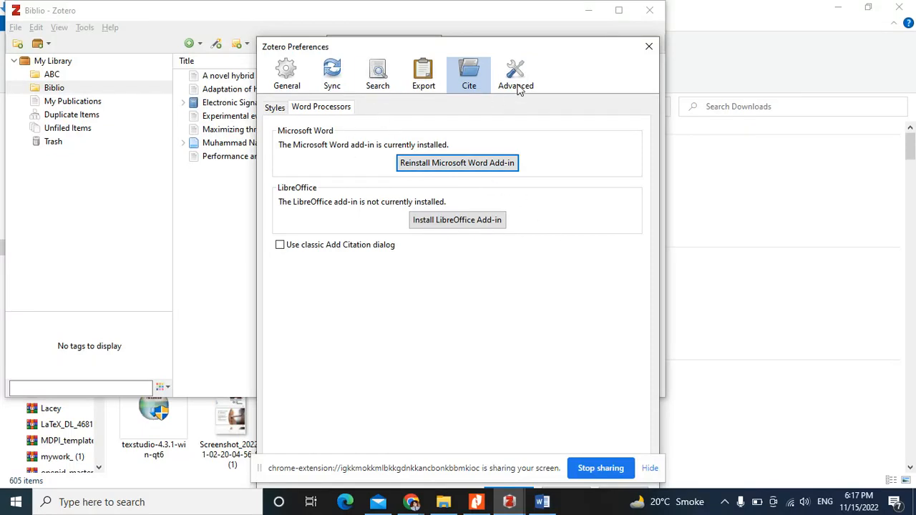
pyautogui.click(648, 48)
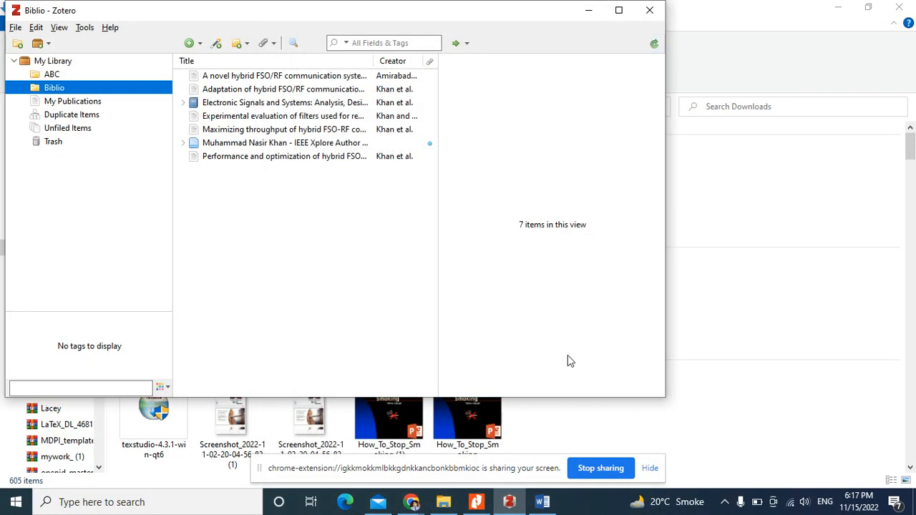
# Step: Look at the Word document, and in Zotero view the contents of the ABC and Biblio collections
pyautogui.click(543, 504)
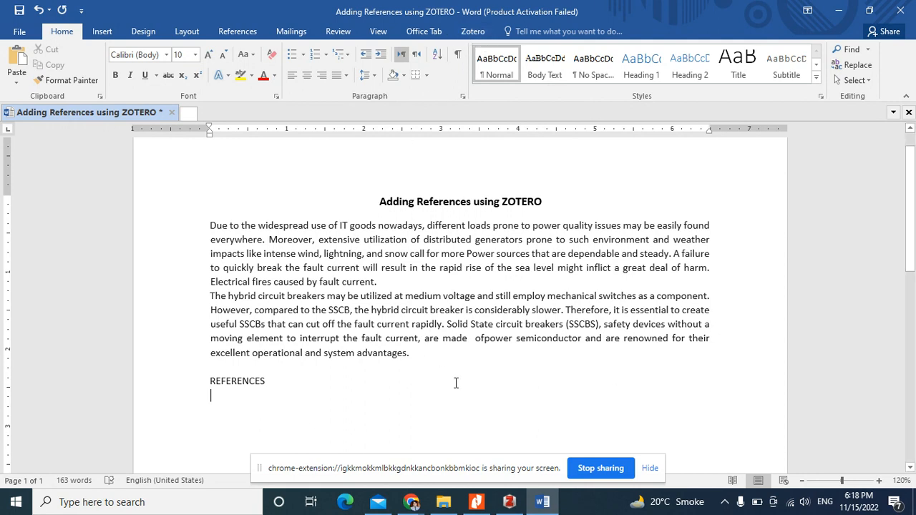
pyautogui.click(510, 503)
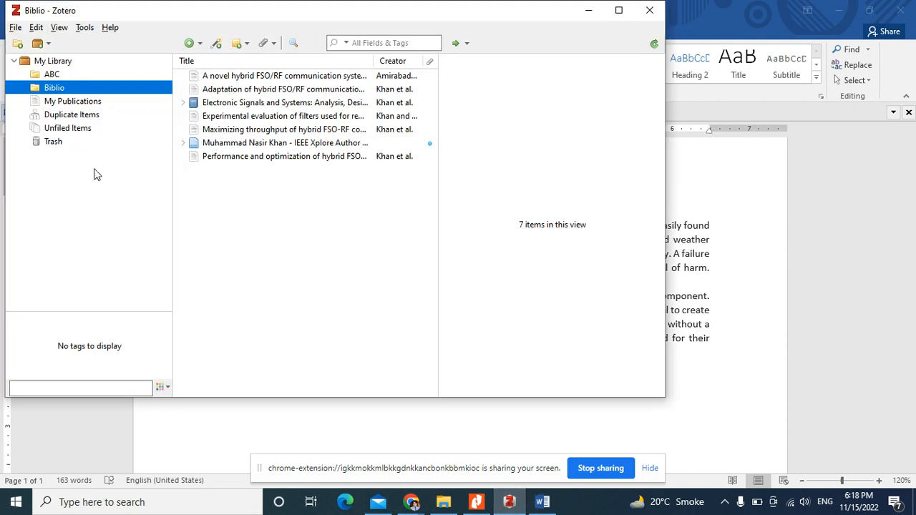
pyautogui.click(53, 77)
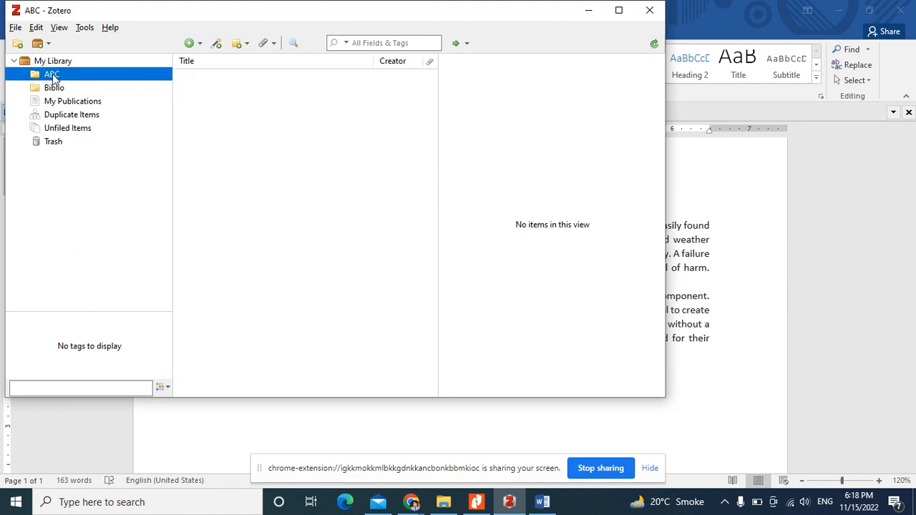
pyautogui.click(54, 90)
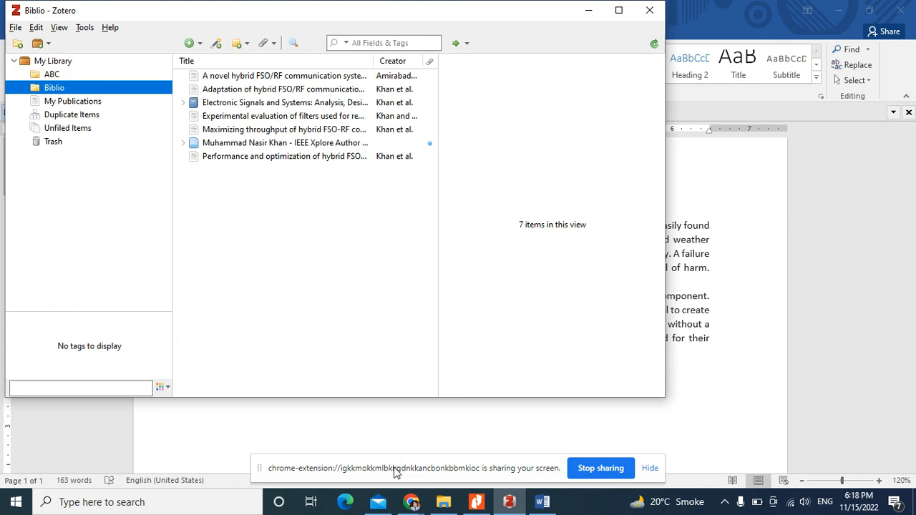
# Step: Switch to Chrome and search Google Scholar for "hybrid fso rf communication systems", looking through the listed articles
pyautogui.click(411, 501)
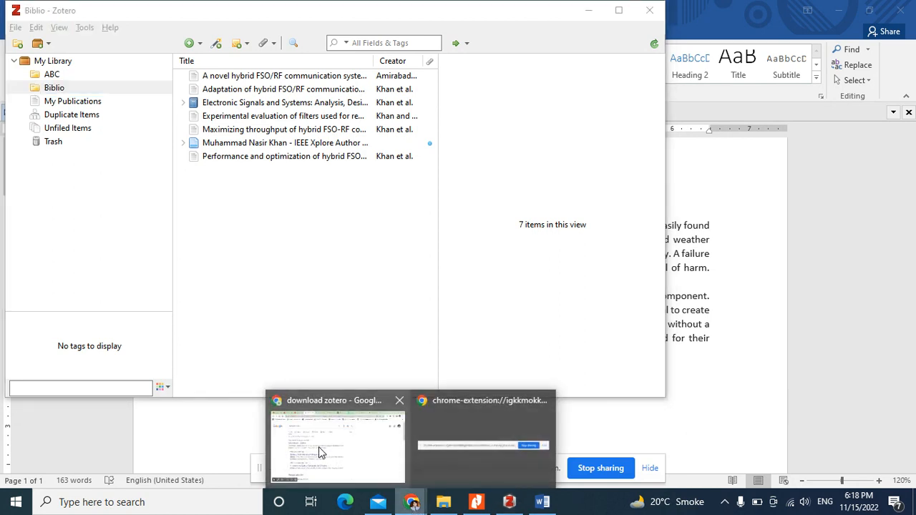
pyautogui.click(320, 452)
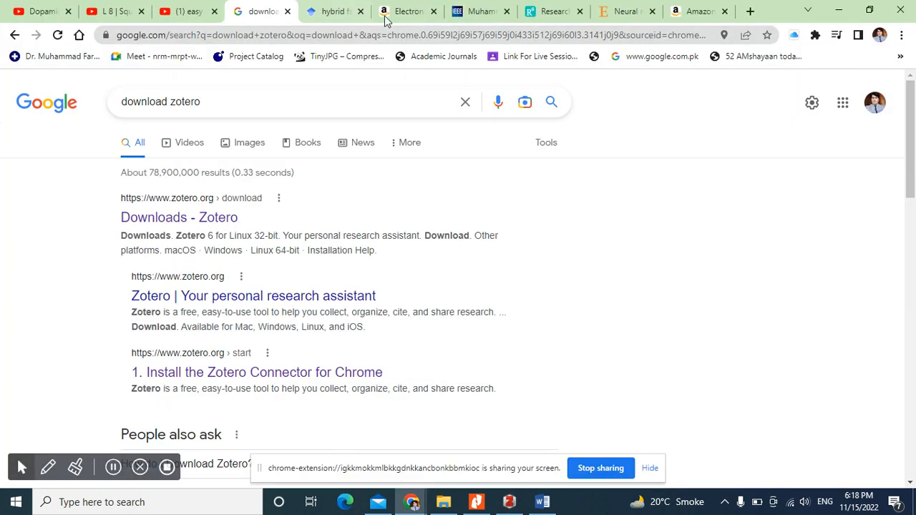
pyautogui.click(330, 14)
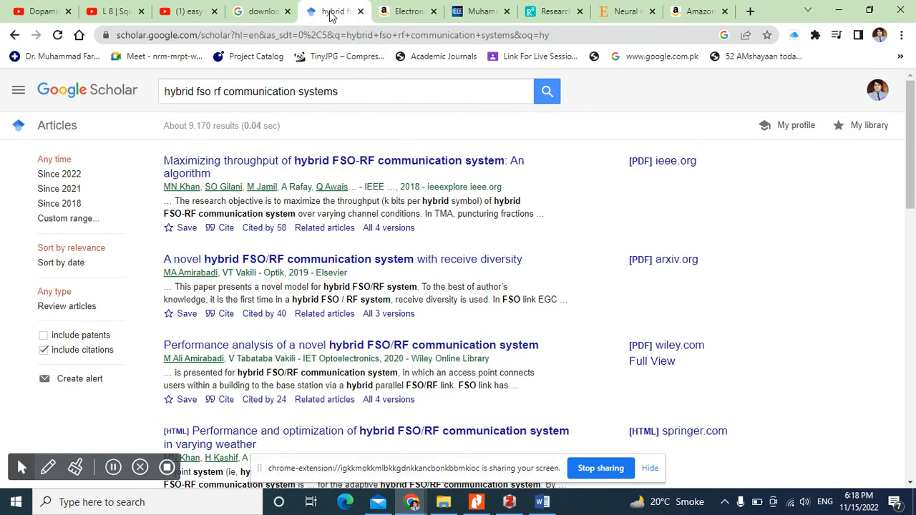
pyautogui.click(201, 94)
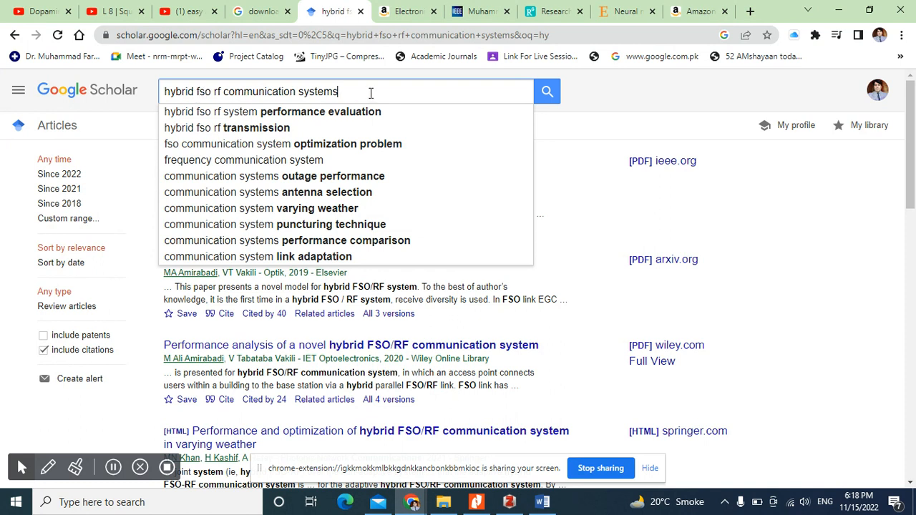
pyautogui.click(550, 94)
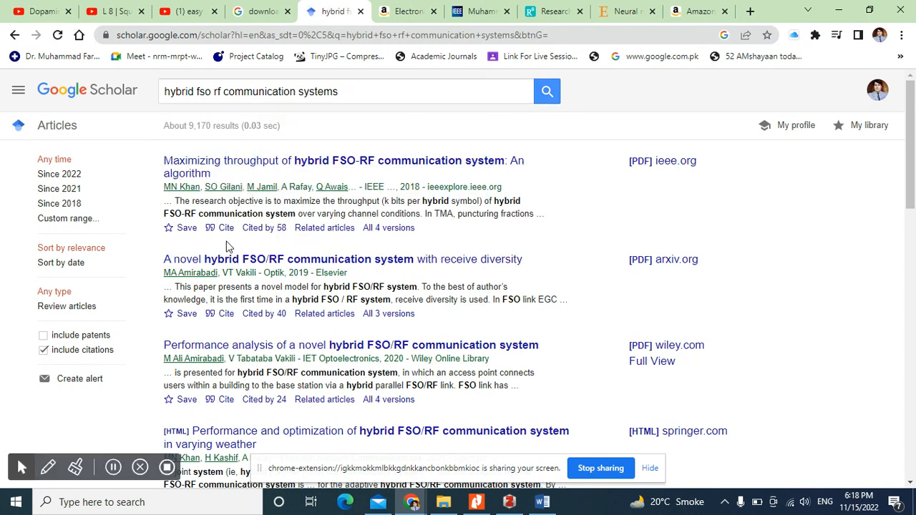
pyautogui.scroll(-2, 228, 247)
pyautogui.scroll(-3, 227, 246)
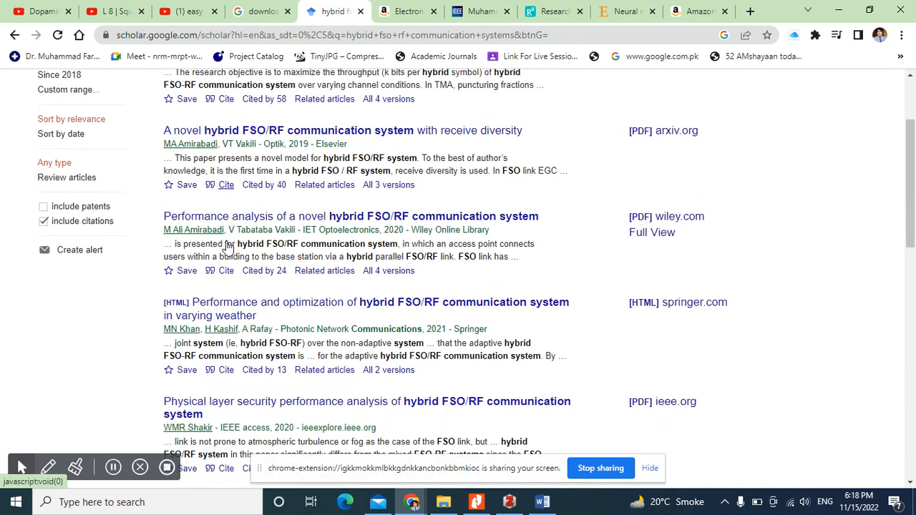
# Step: Save the "Physical layer security performance analysis of hybrid FSO/RF communication system" citation in EndNote format to the Biblio collection, and switch to Zotero
pyautogui.scroll(4, 228, 246)
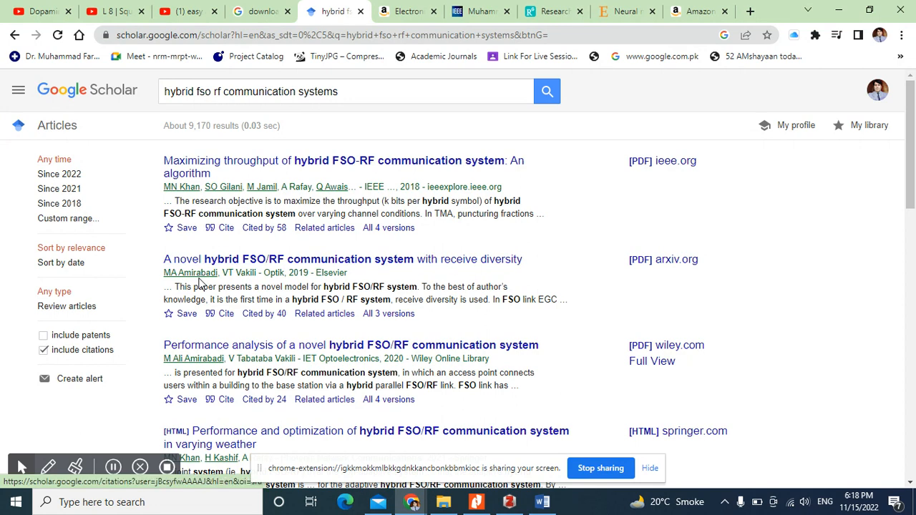
pyautogui.scroll(-3, 201, 282)
pyautogui.scroll(-2, 204, 279)
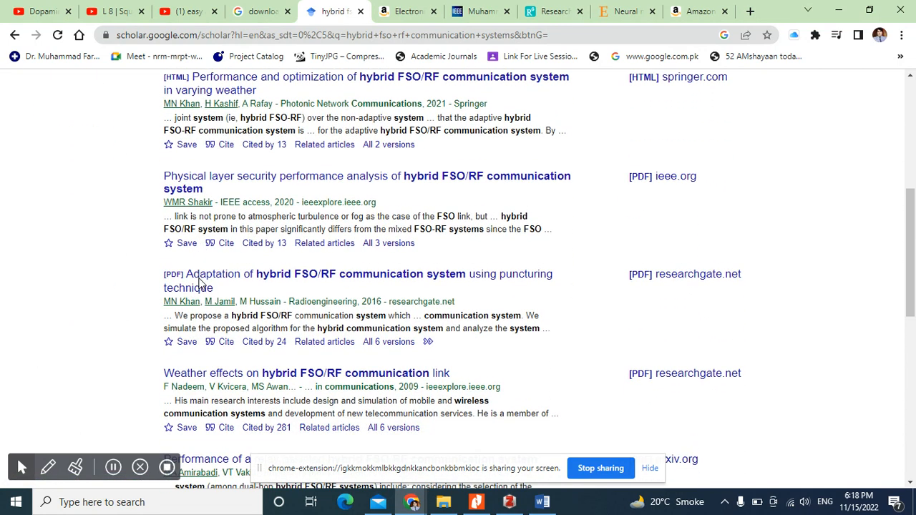
pyautogui.click(225, 243)
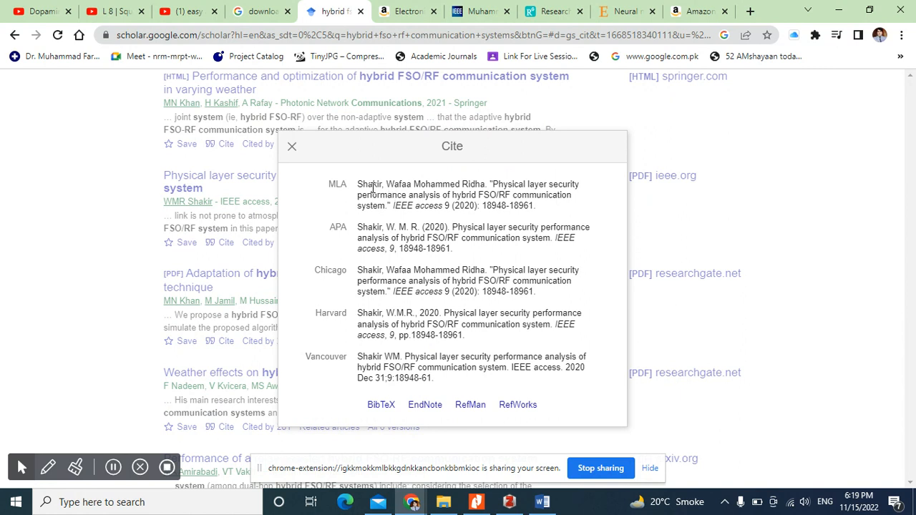
pyautogui.click(418, 406)
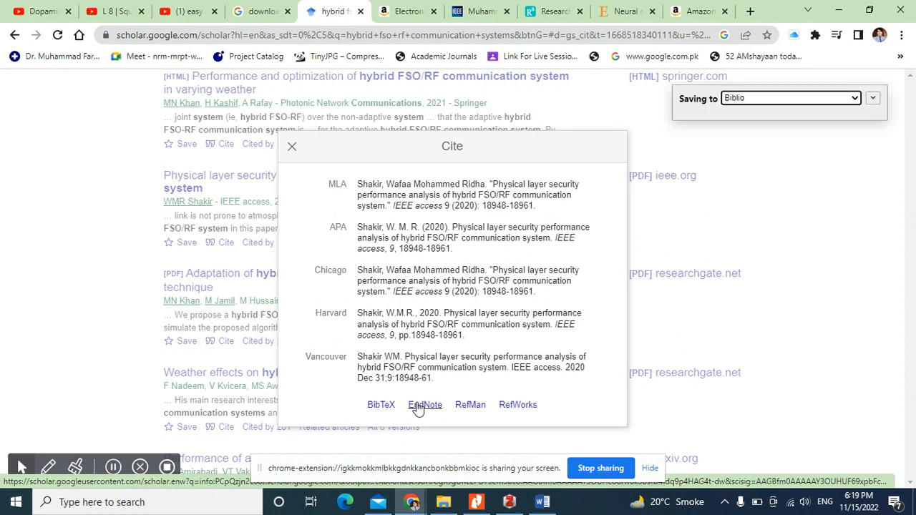
pyautogui.click(747, 102)
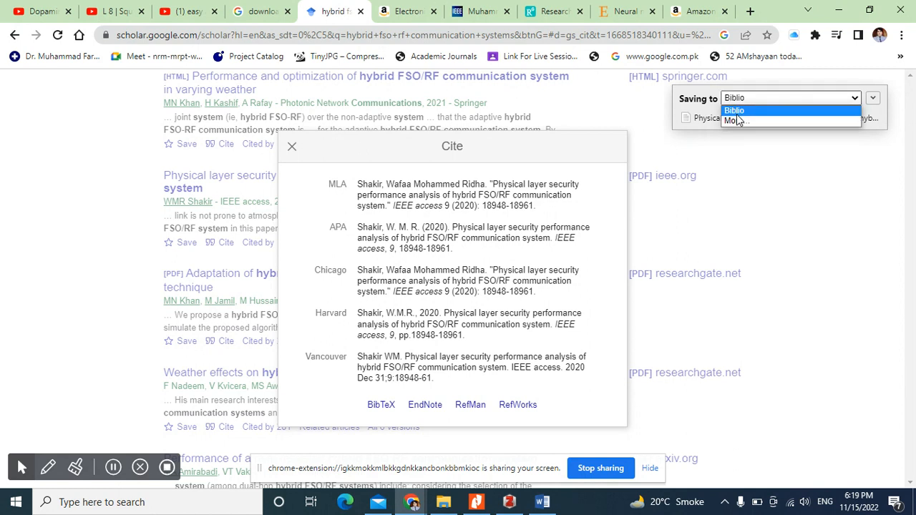
pyautogui.click(704, 105)
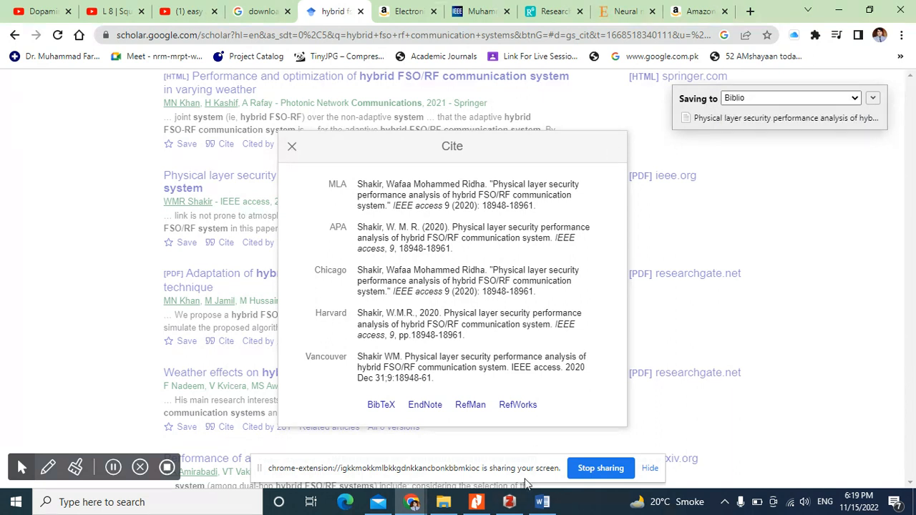
pyautogui.click(509, 502)
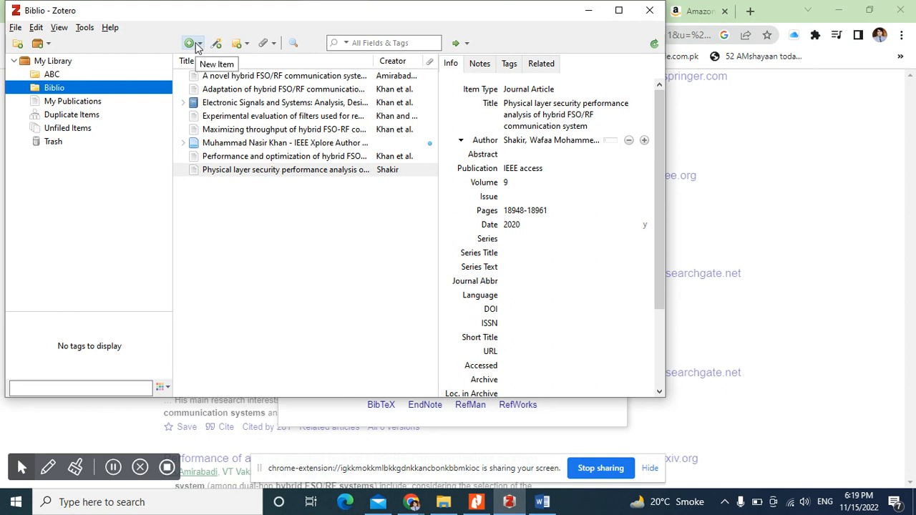
# Step: Switch to Chrome and copy the DOI 10.1016/j.compeleceng.2020.106940 from the ScienceDirect article on neural network predictive control
pyautogui.click(410, 503)
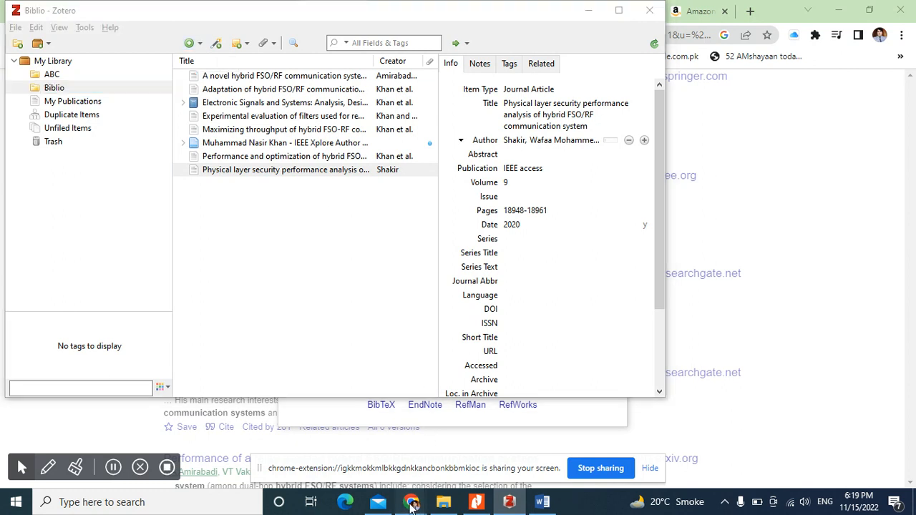
pyautogui.click(350, 454)
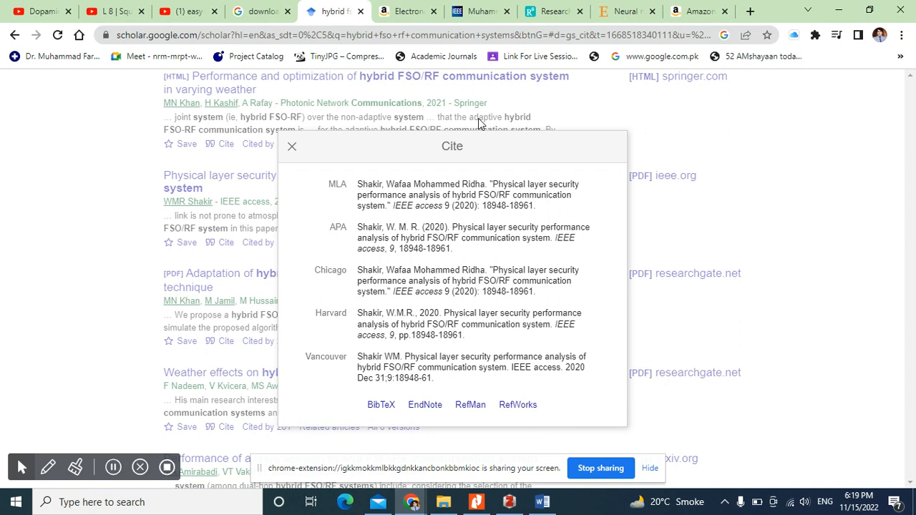
pyautogui.click(621, 11)
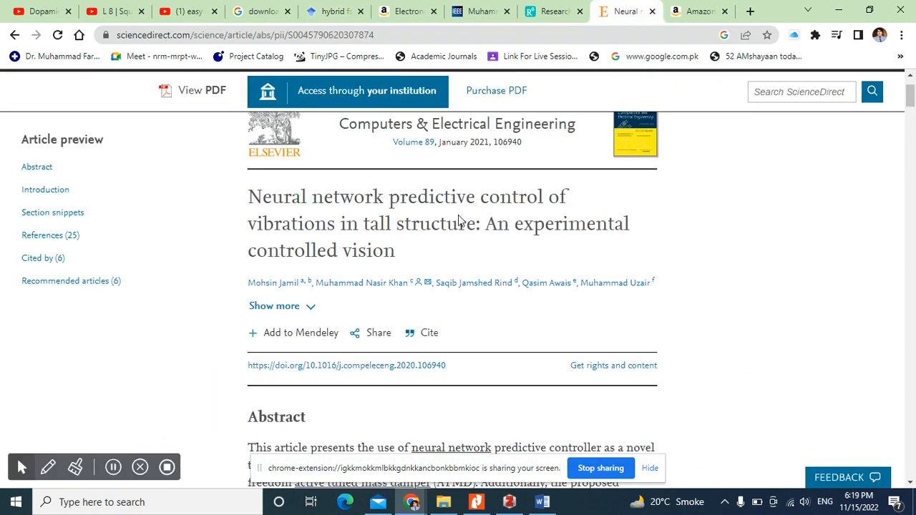
pyautogui.moveTo(447, 366); pyautogui.dragTo(308, 370)
pyautogui.hotkey('ctrl', 'c')
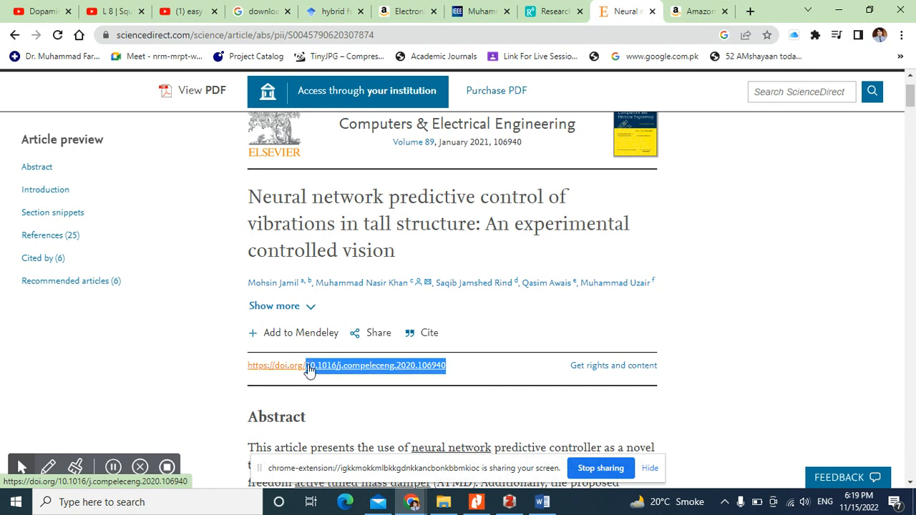
# Step: Switch to Zotero and add the article to the Biblio collection by its identifier, 10.1016/j.compeleceng.2020.106940
pyautogui.click(509, 503)
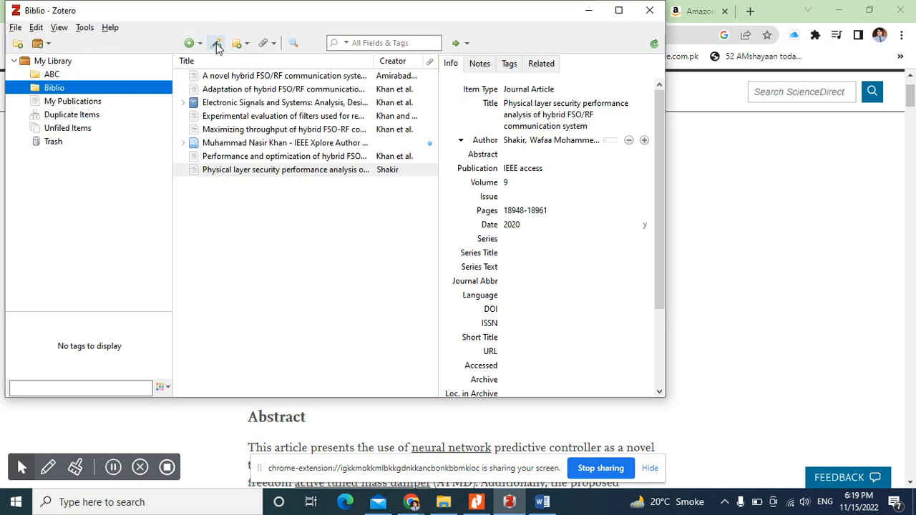
pyautogui.click(217, 45)
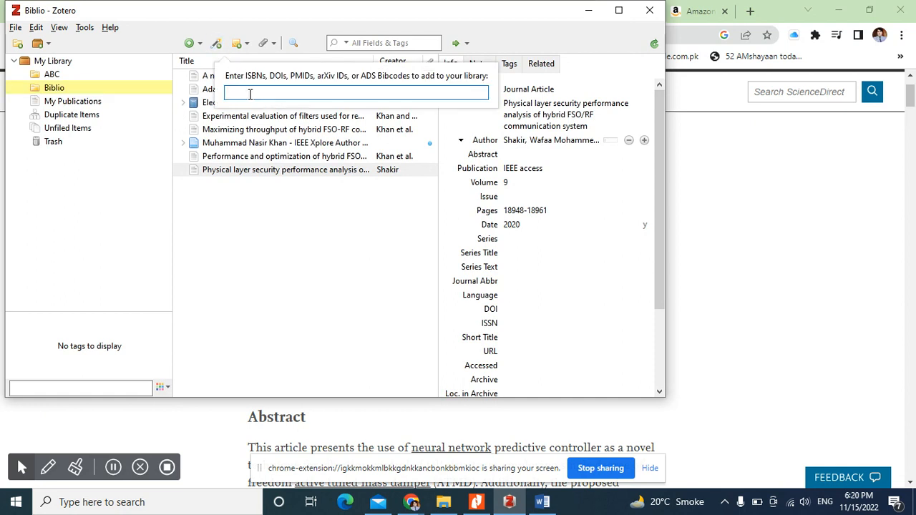
pyautogui.hotkey('ctrl', 'v')
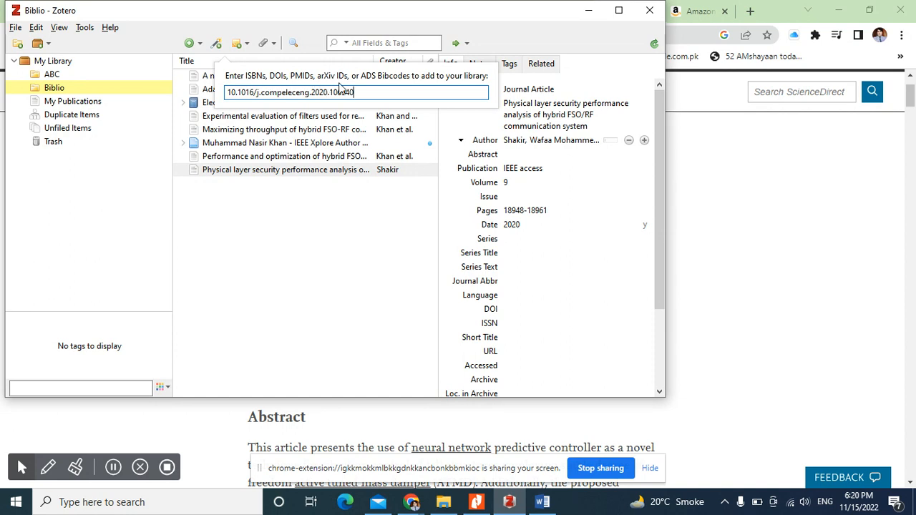
pyautogui.press('Return')
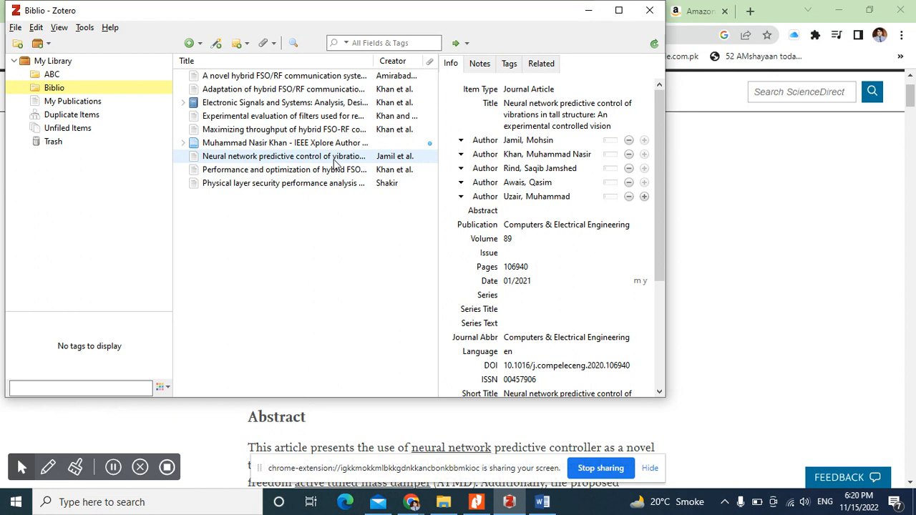
# Step: Show the desktop with the Zotero window beside the icons and import the TSP_CMC_28441 PDF into the Biblio collection
pyautogui.click(413, 504)
pyautogui.click(362, 453)
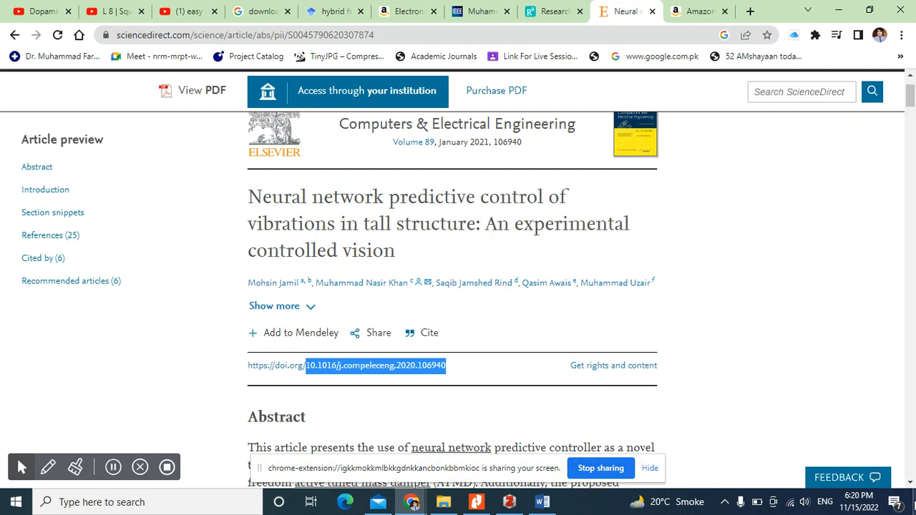
pyautogui.click(914, 502)
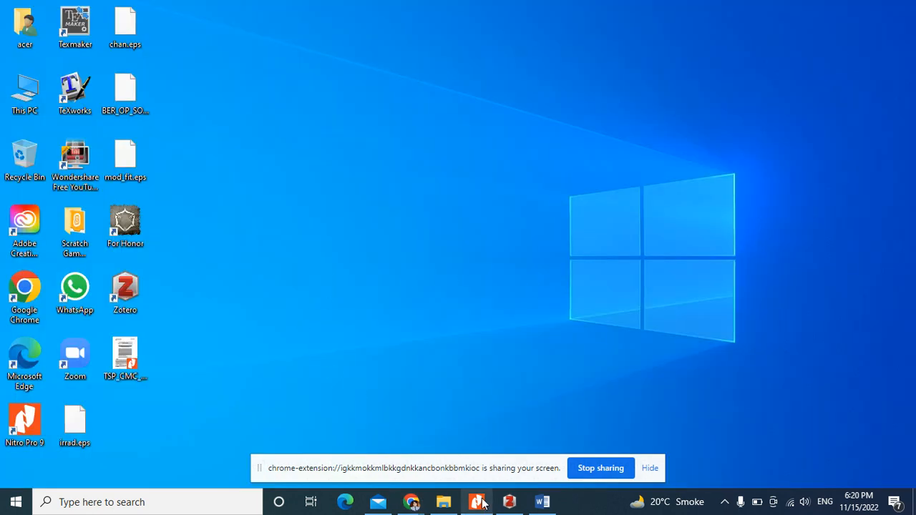
pyautogui.click(510, 502)
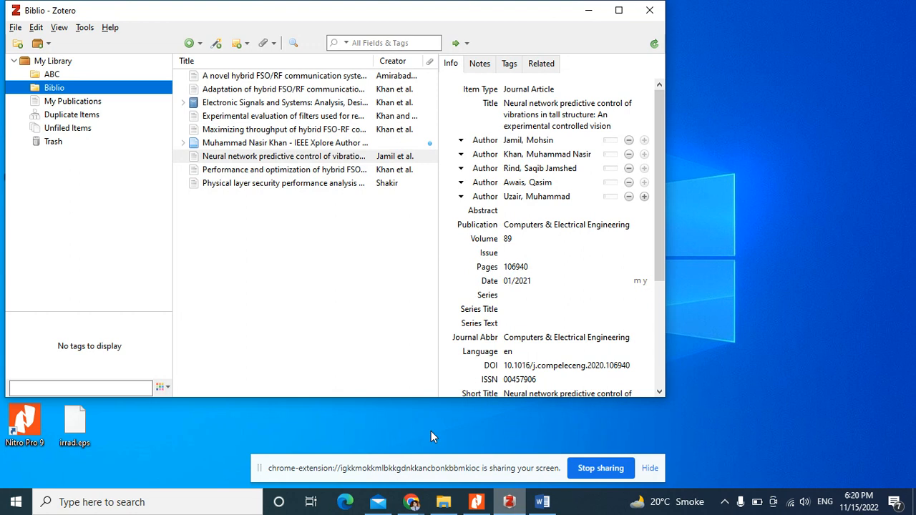
pyautogui.moveTo(246, 14); pyautogui.dragTo(448, 39)
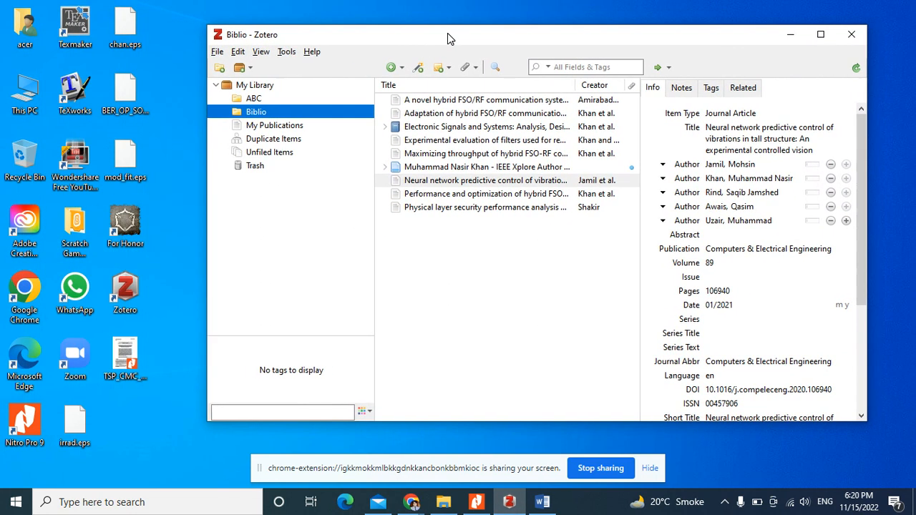
pyautogui.click(122, 365)
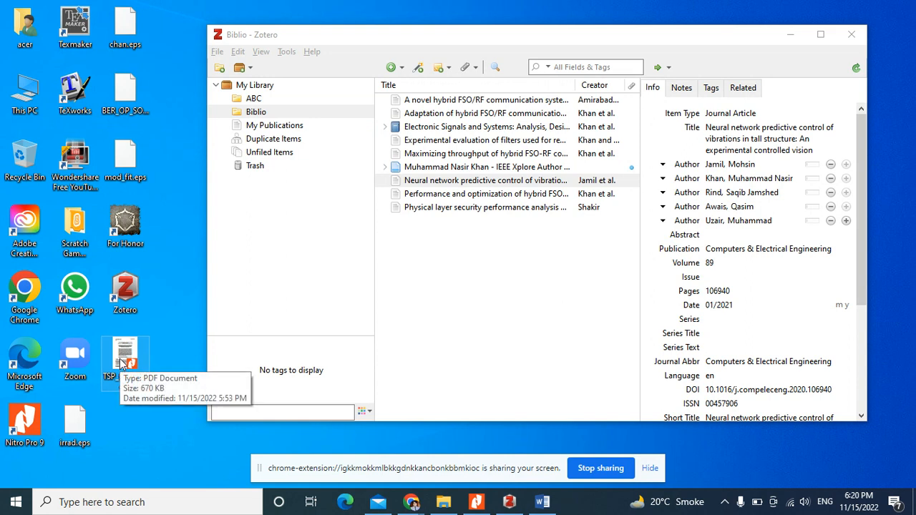
pyautogui.moveTo(122, 362); pyautogui.dragTo(480, 260)
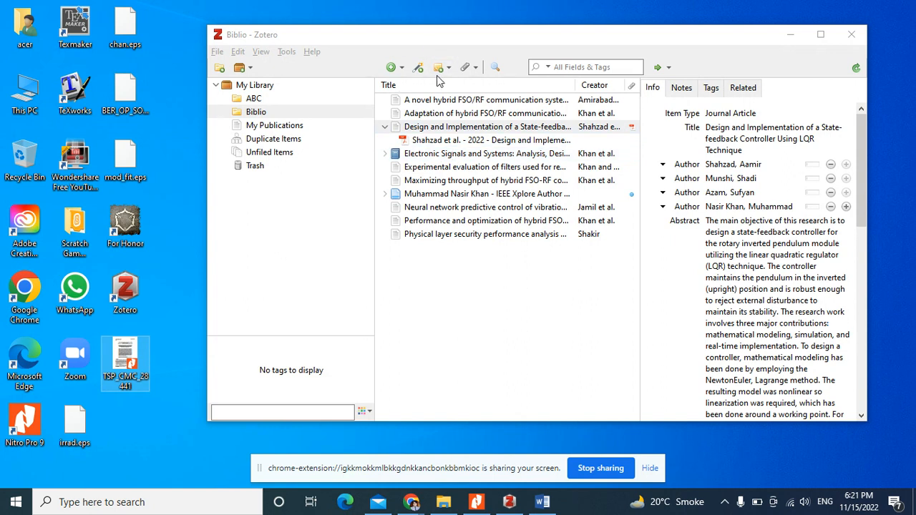
# Step: Create an empty Journal Article item in the Biblio collection and select it in the item list
pyautogui.click(400, 68)
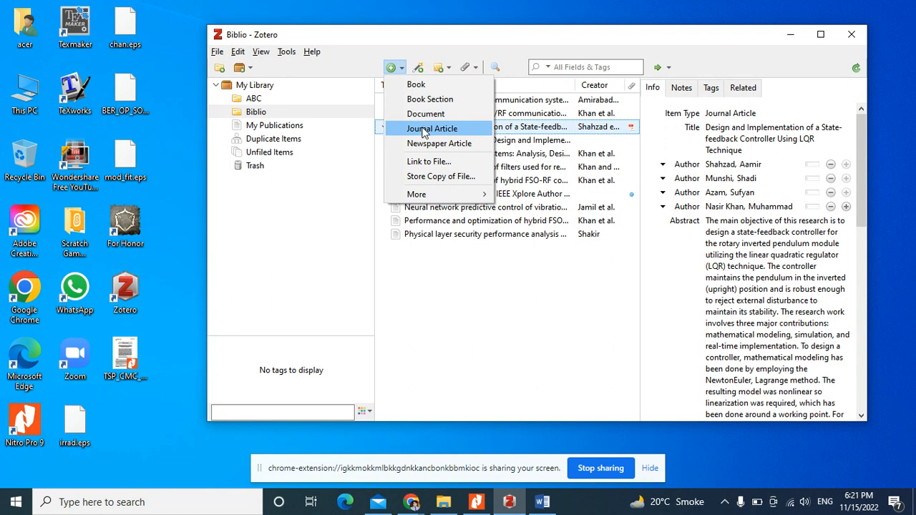
pyautogui.click(424, 129)
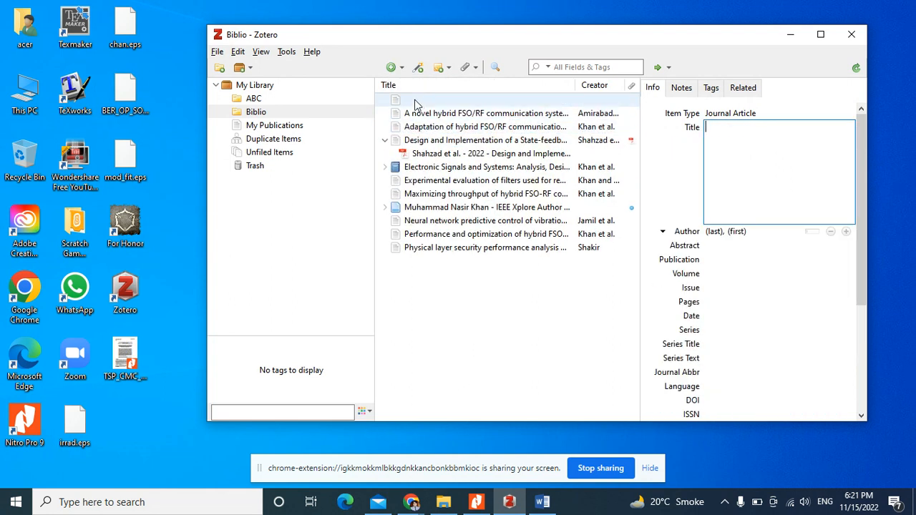
pyautogui.click(419, 104)
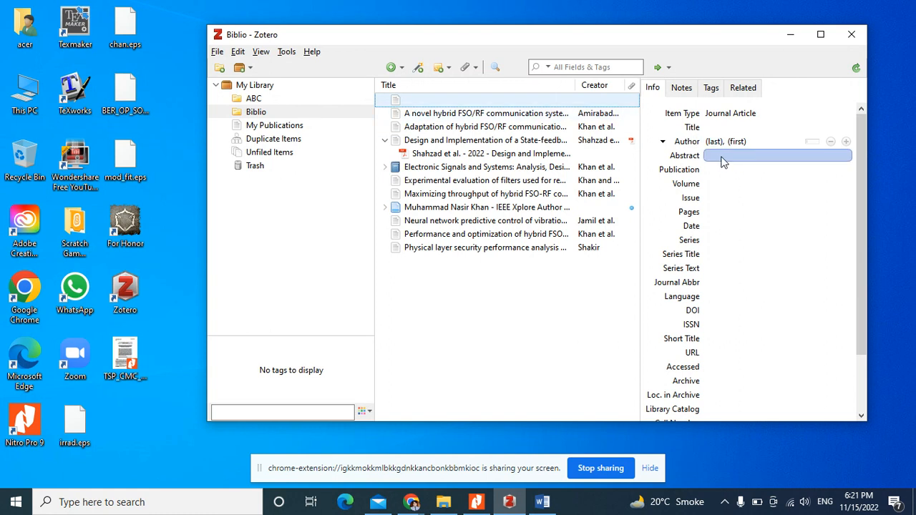
# Step: Enter the author's first and last name for the new journal article and look through its remaining information fields
pyautogui.click(739, 143)
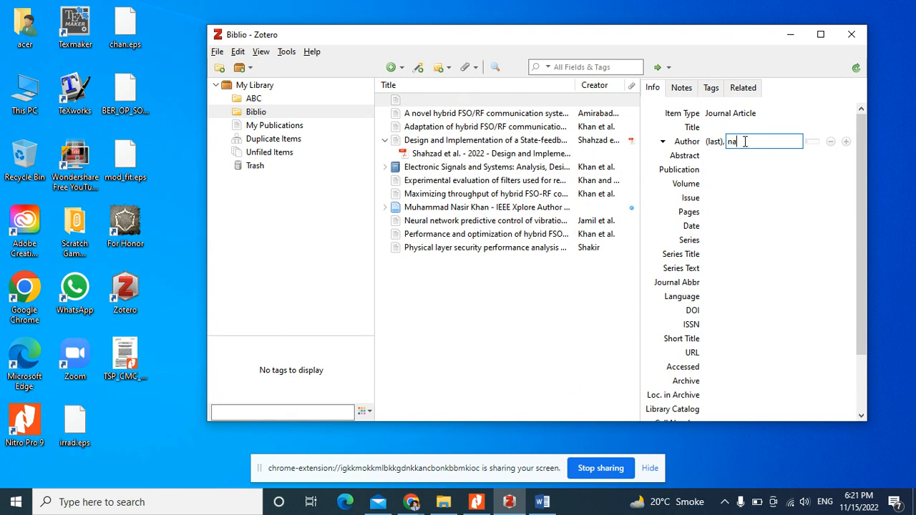
pyautogui.click(714, 141)
pyautogui.write('khan')
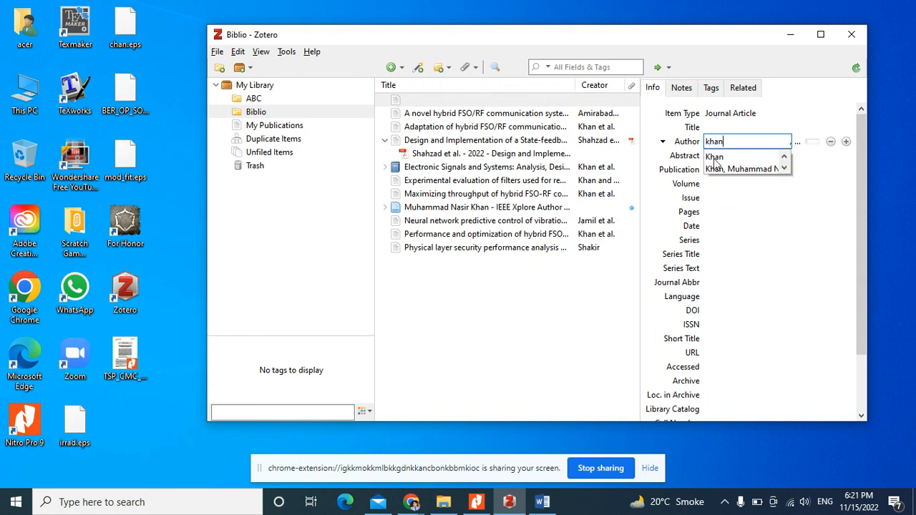
pyautogui.click(750, 212)
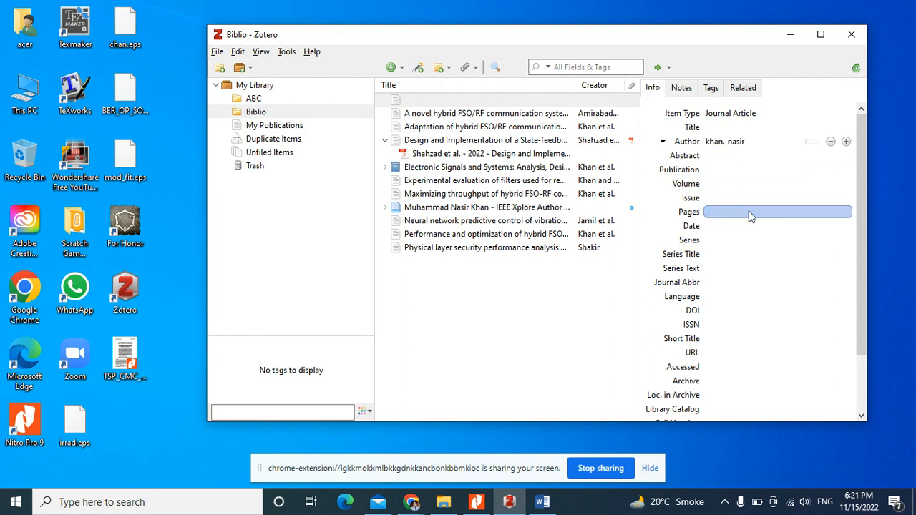
pyautogui.click(710, 185)
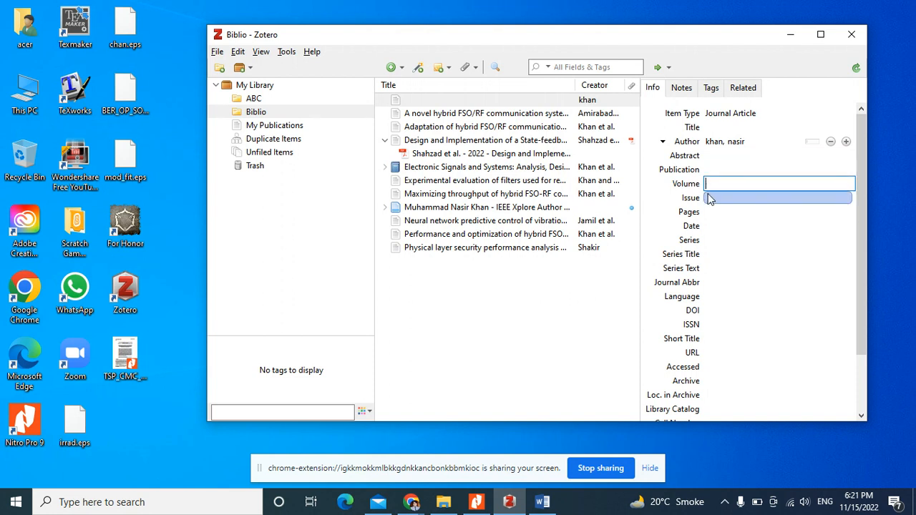
pyautogui.click(708, 199)
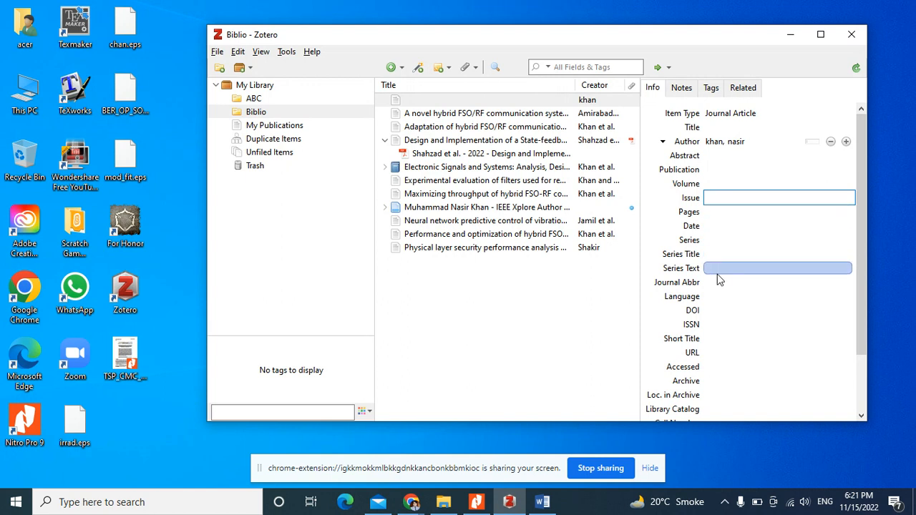
pyautogui.scroll(-3, 719, 280)
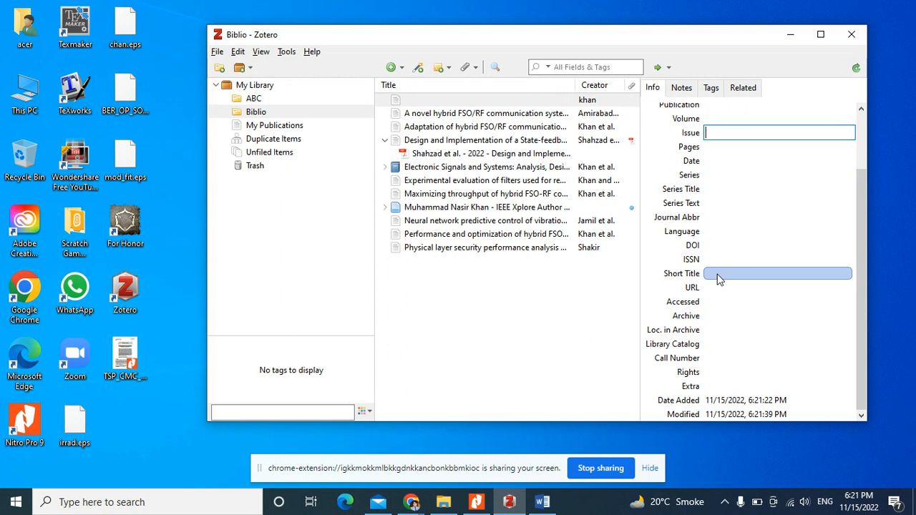
pyautogui.scroll(3, 720, 280)
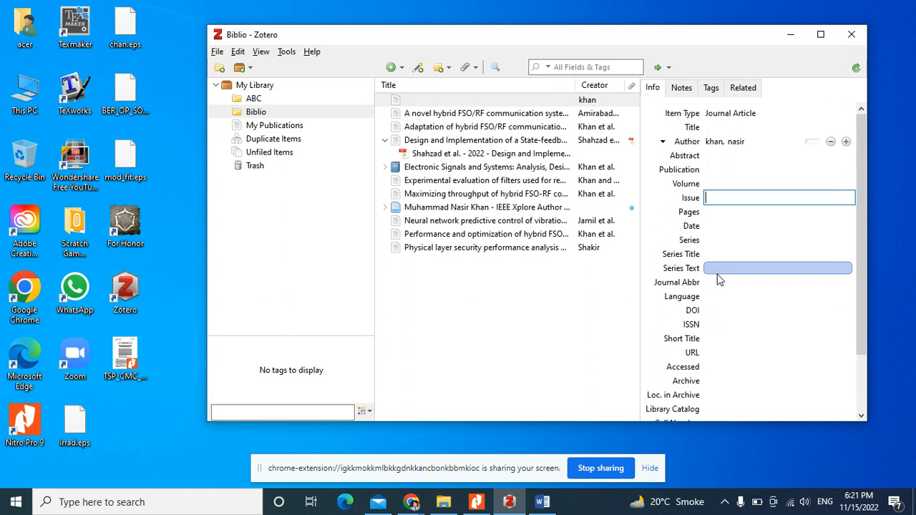
# Step: Switch to Chrome and save the Amazon book "Digital Signal Processing: A Breadth-First Approach" to the Biblio collection with Zotero Connector
pyautogui.click(413, 501)
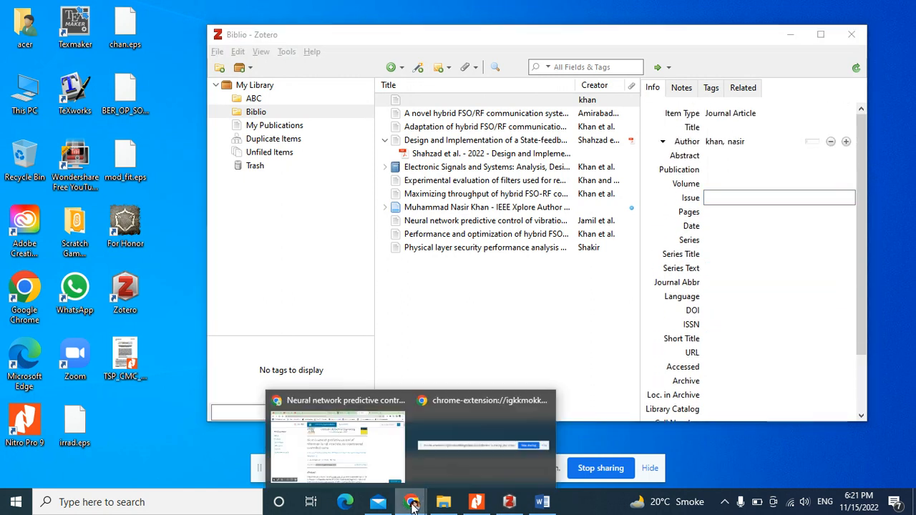
pyautogui.click(350, 450)
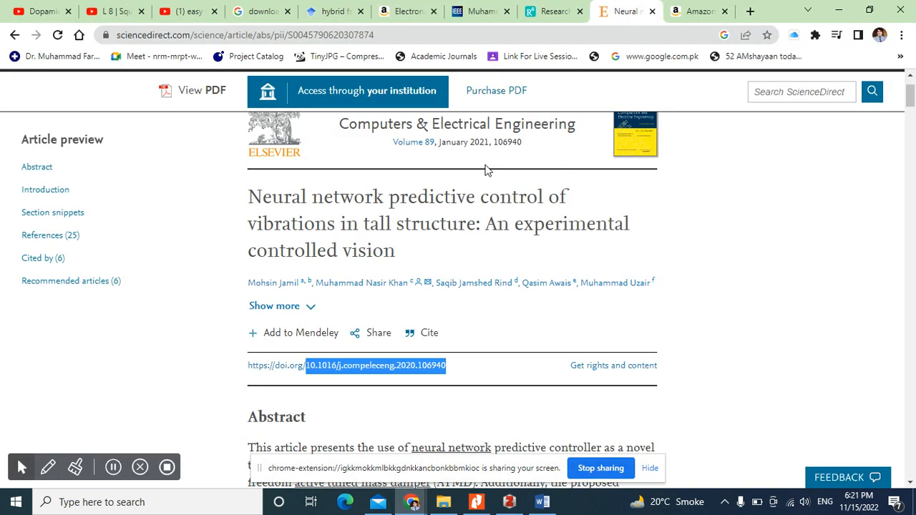
pyautogui.click(404, 17)
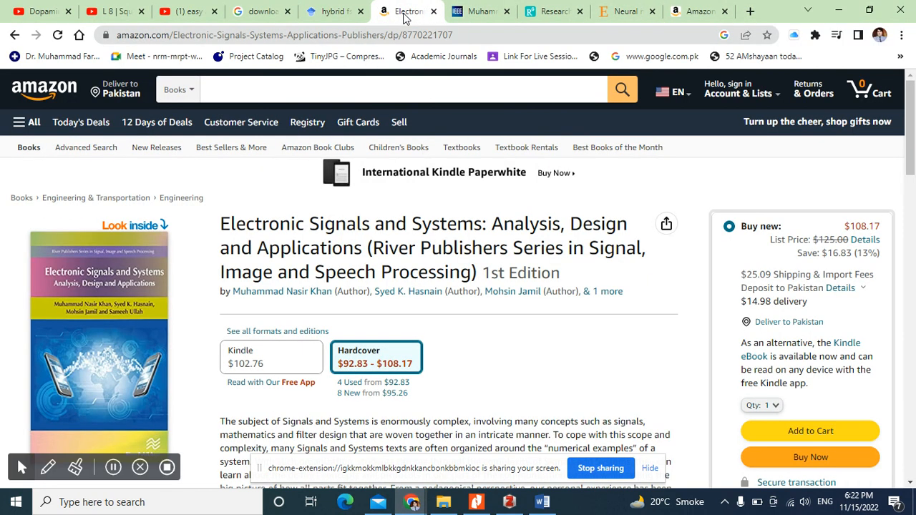
pyautogui.click(696, 11)
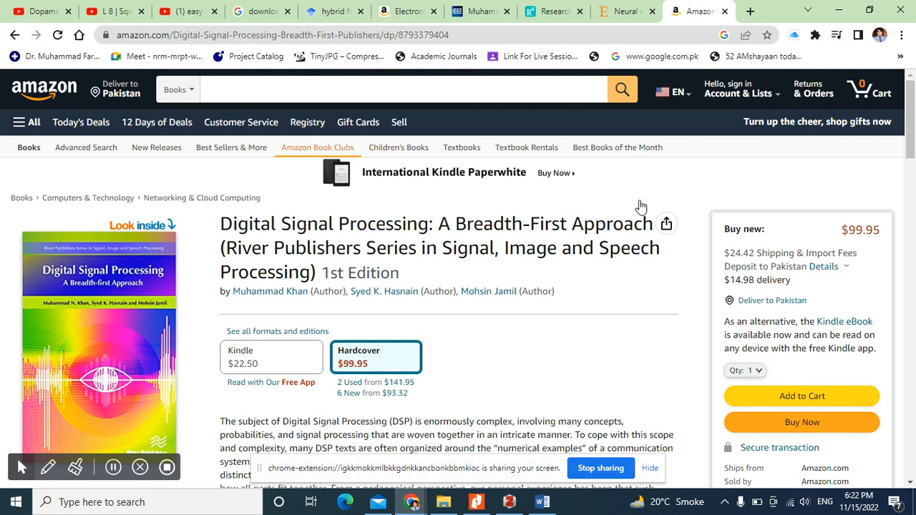
pyautogui.click(815, 36)
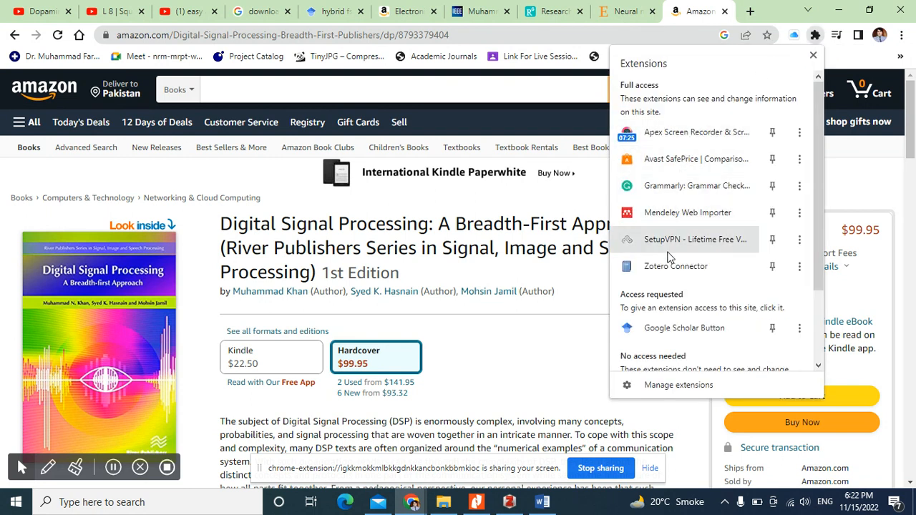
pyautogui.click(666, 267)
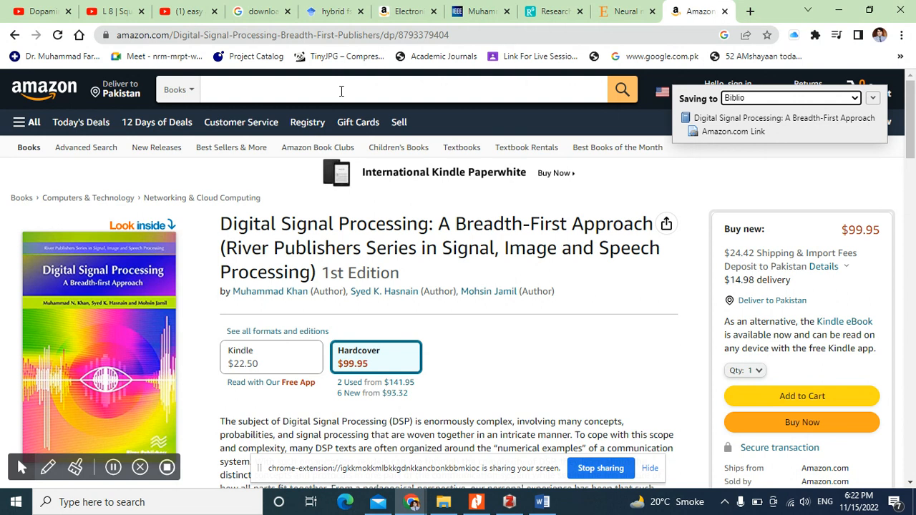
# Step: View the articles Zotero Connector offers to save from the Google Scholar results, cancel the selection, and check the Biblio collection in Zotero
pyautogui.click(328, 13)
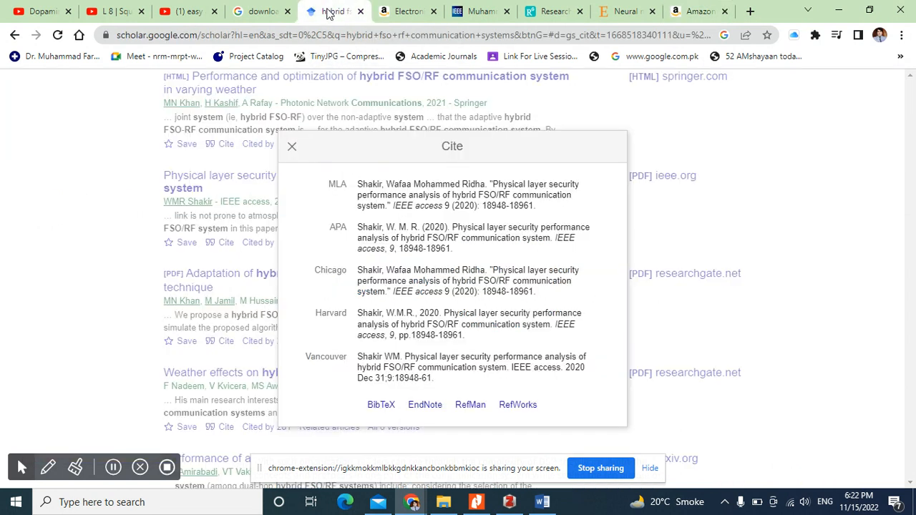
pyautogui.click(292, 147)
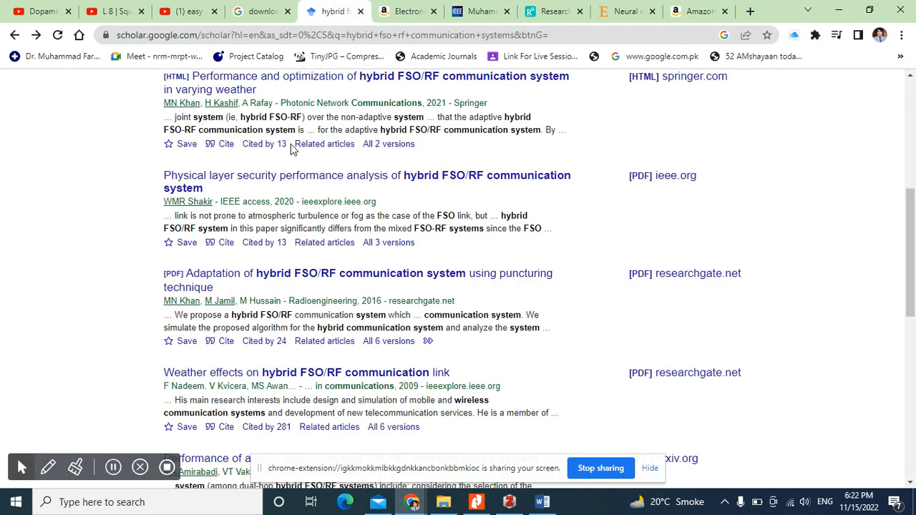
pyautogui.scroll(3, 291, 148)
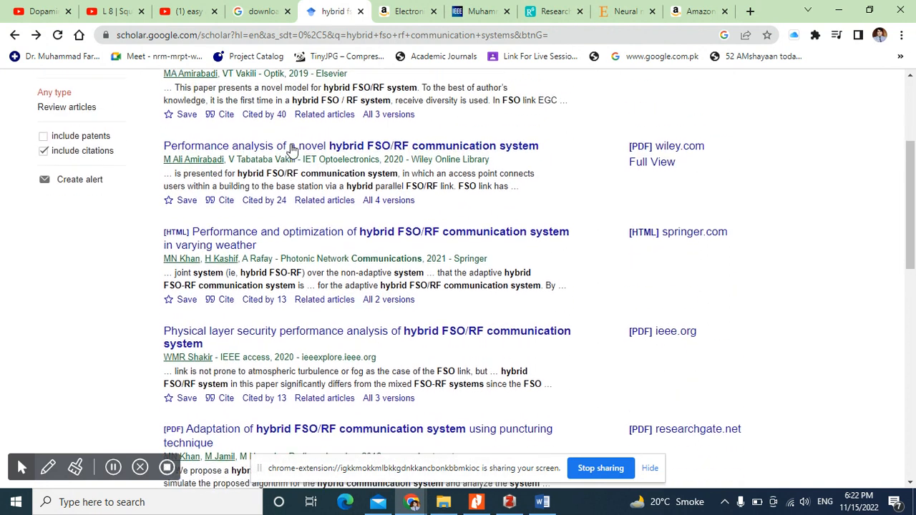
pyautogui.scroll(3, 291, 149)
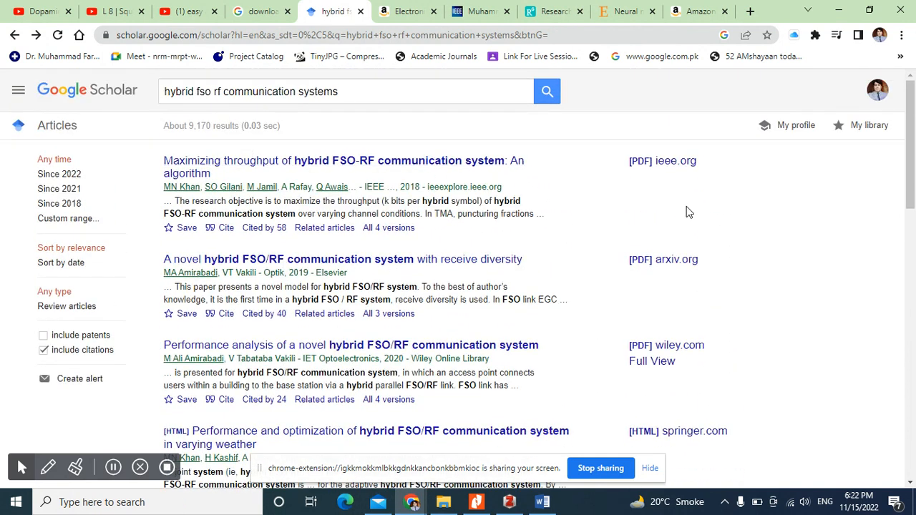
pyautogui.click(814, 35)
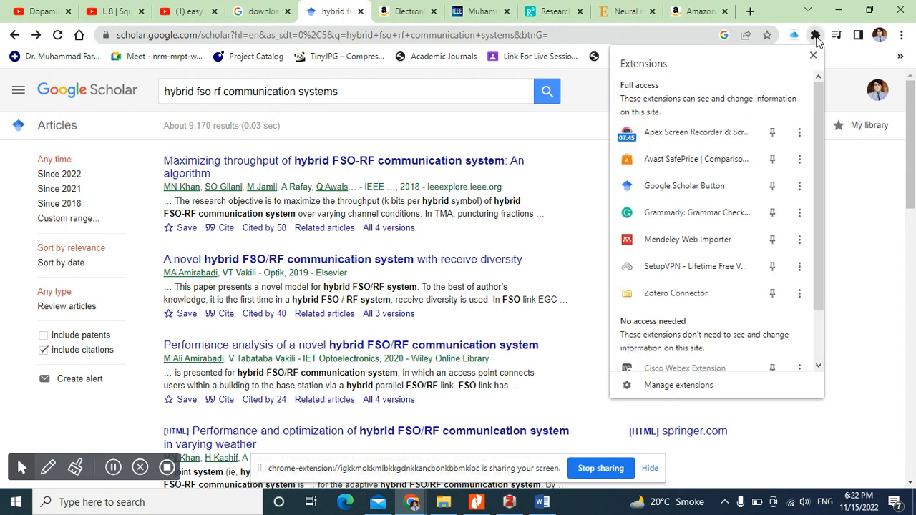
pyautogui.click(658, 301)
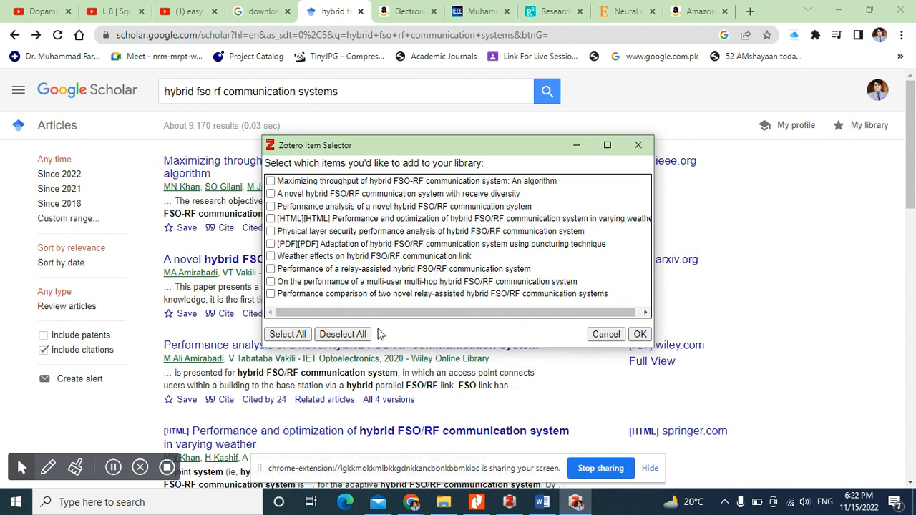
pyautogui.click(606, 334)
pyautogui.click(511, 502)
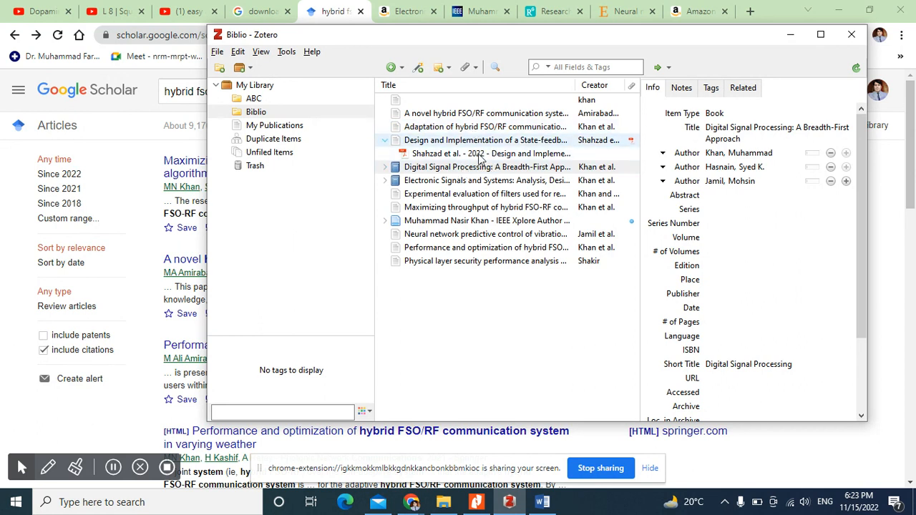
# Step: Return to Chrome, view Zotero Connector's save option for the IEEE Xplore author page, and look over the Biblio collection in Zotero again
pyautogui.click(413, 502)
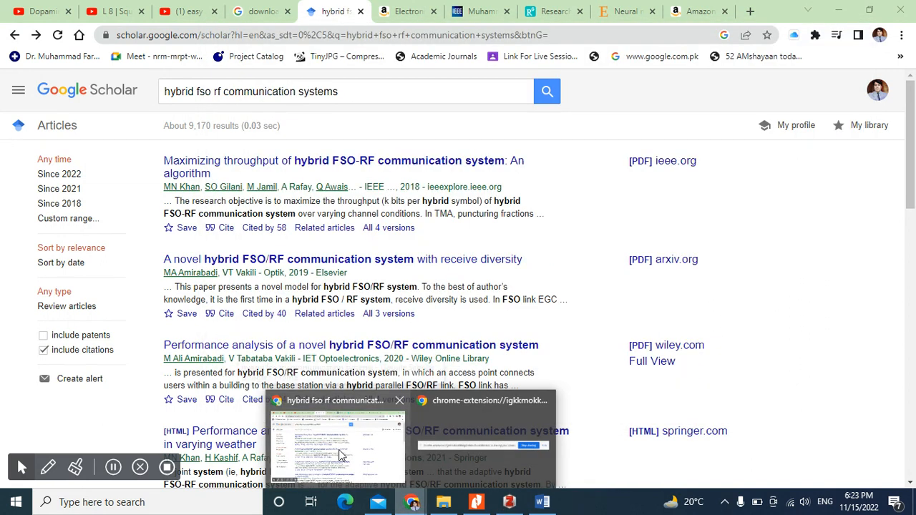
pyautogui.click(341, 455)
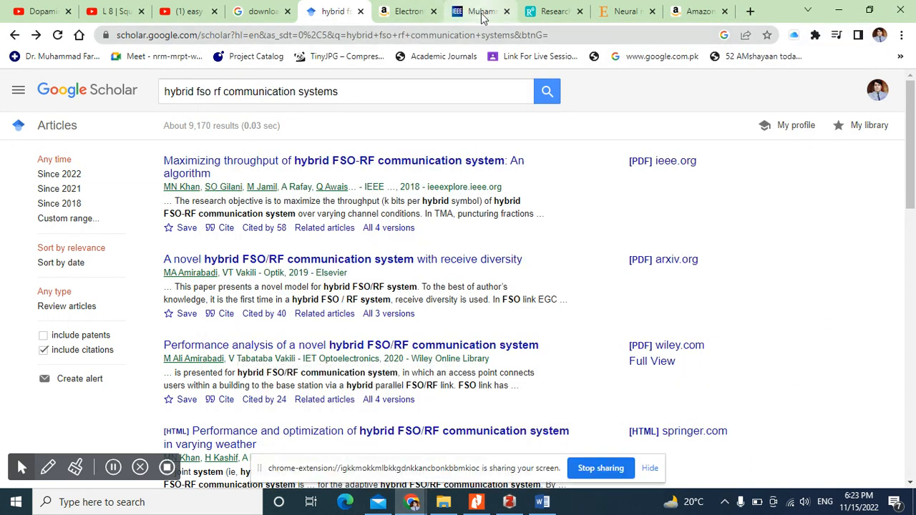
pyautogui.click(481, 13)
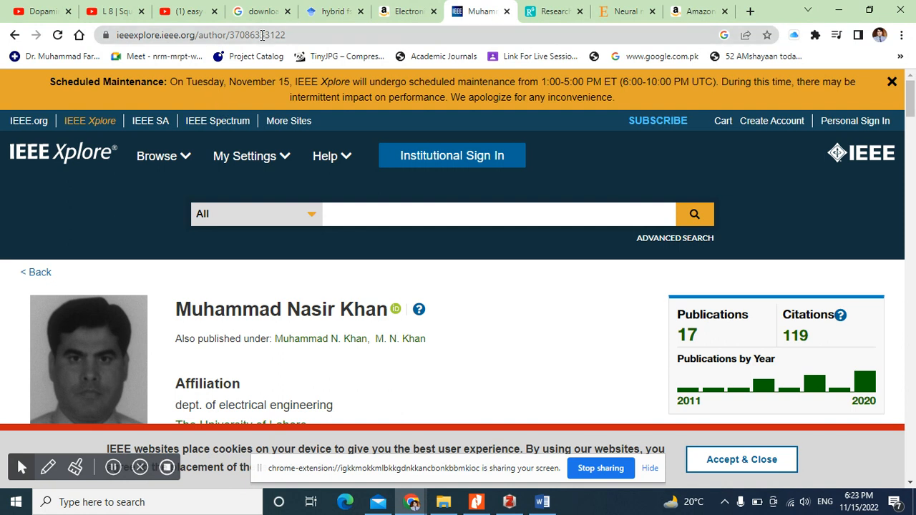
pyautogui.scroll(-2, 387, 308)
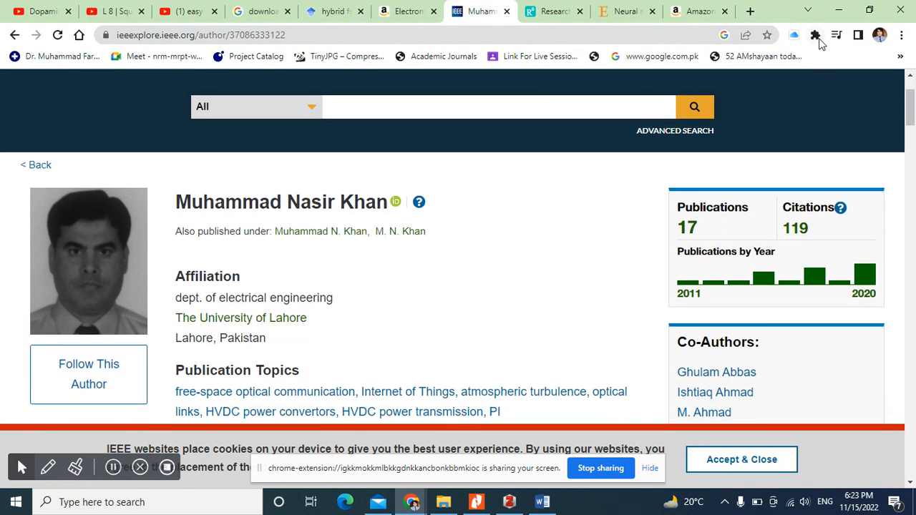
pyautogui.click(815, 36)
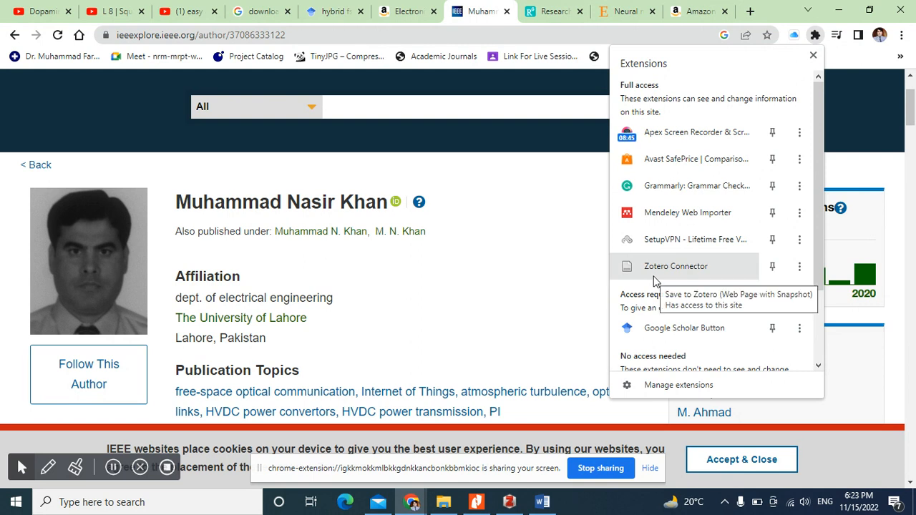
pyautogui.click(510, 502)
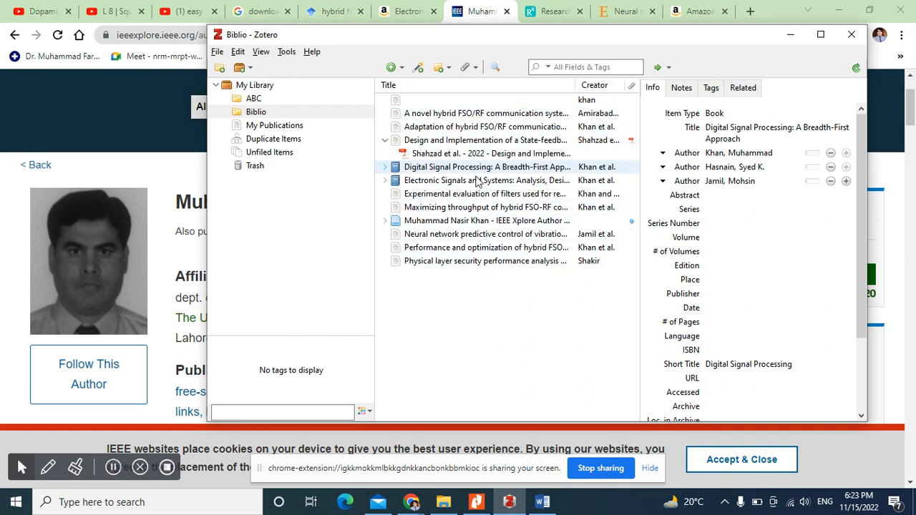
# Step: Switch to the Word document and insert a space before the final period of the first paragraph
pyautogui.click(544, 503)
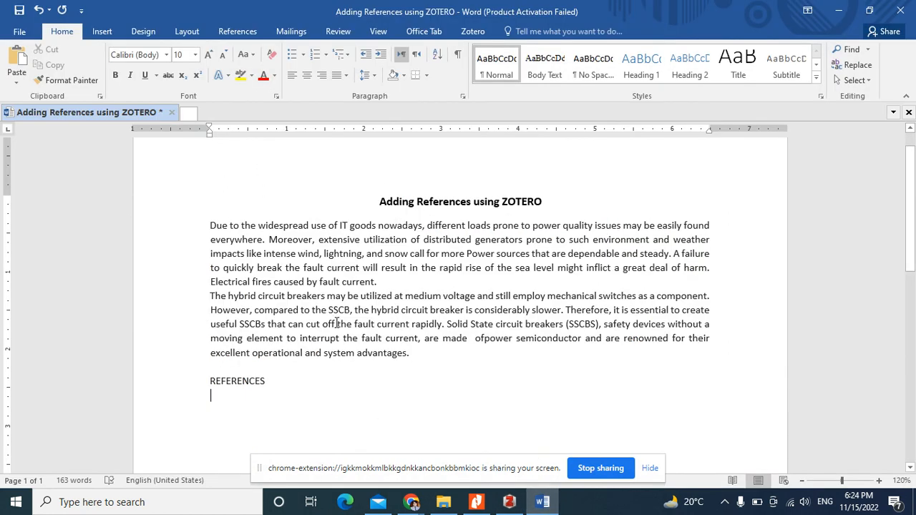
pyautogui.press('Return')
pyautogui.click(375, 283)
pyautogui.write('.')
# Step: Start a Zotero citation at the end of the first paragraph and set the document's citation style to IEEE
pyautogui.click(472, 31)
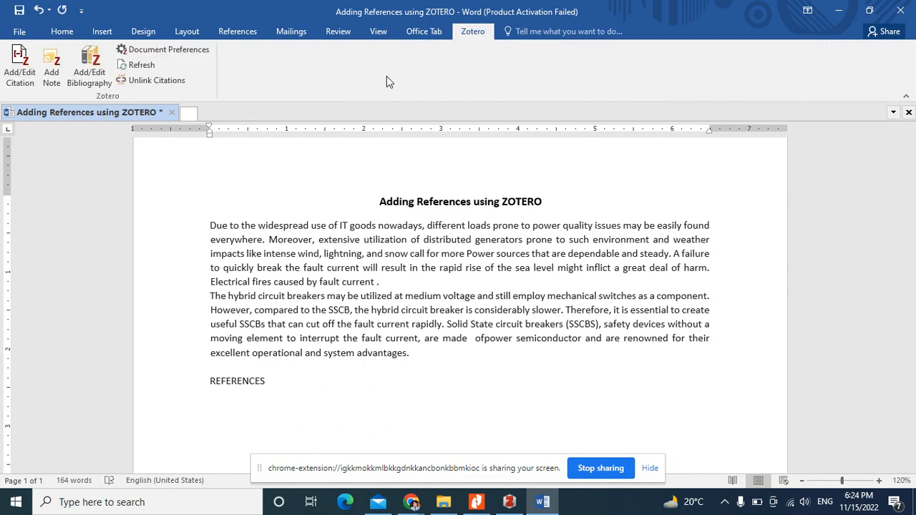
pyautogui.click(16, 69)
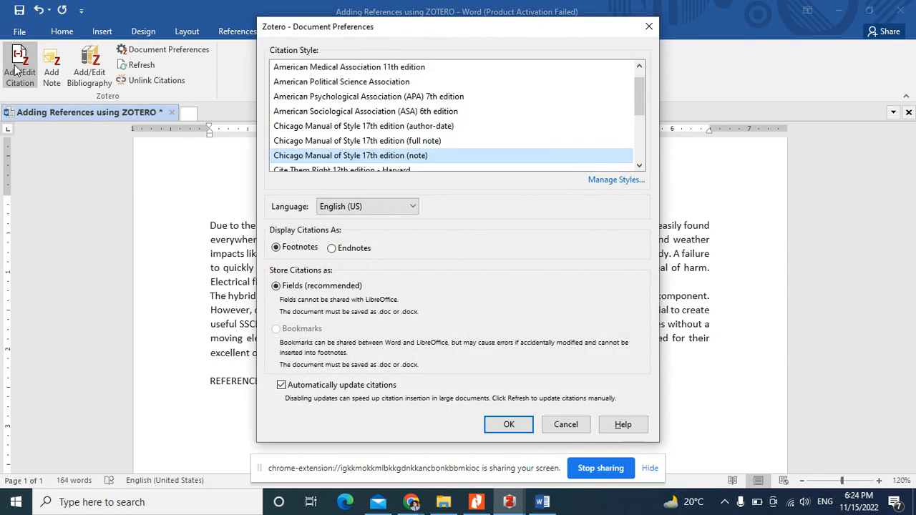
pyautogui.scroll(-3, 368, 143)
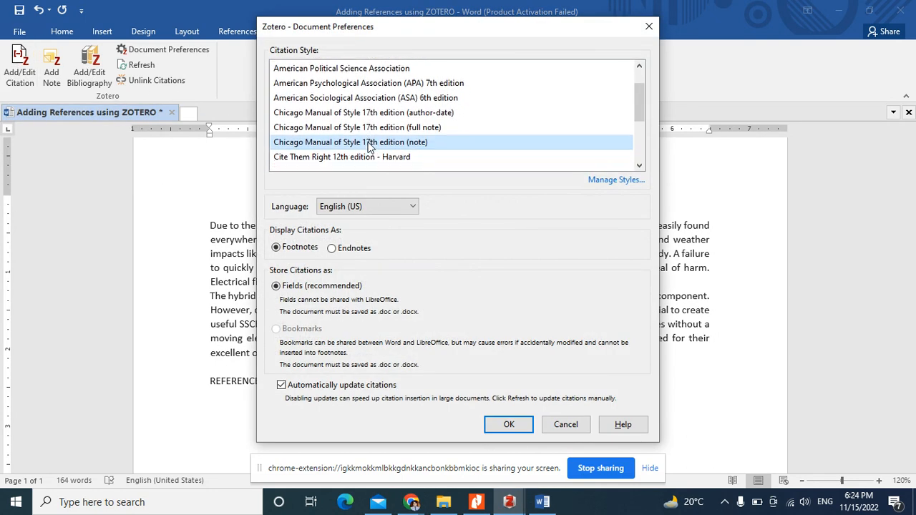
pyautogui.scroll(-4, 368, 145)
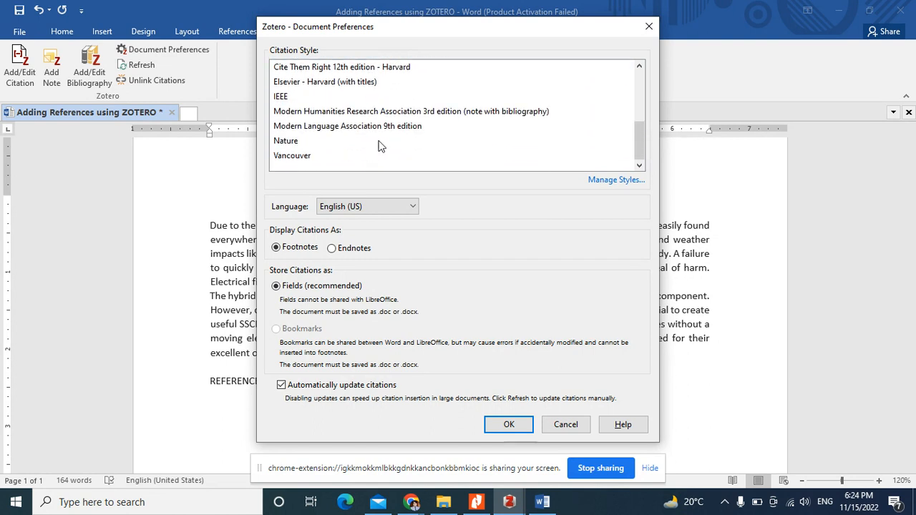
pyautogui.scroll(2, 365, 141)
pyautogui.scroll(6, 365, 143)
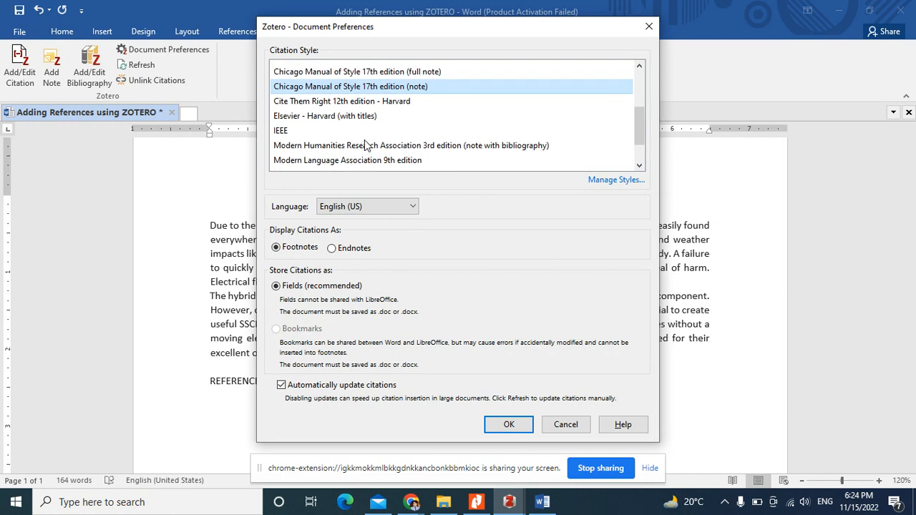
pyautogui.scroll(1, 367, 146)
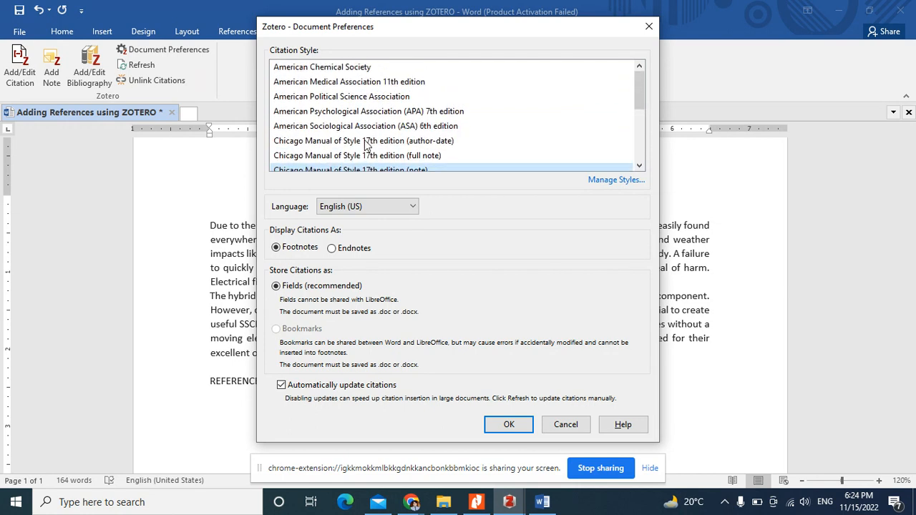
pyautogui.scroll(-2, 366, 143)
pyautogui.scroll(-2, 365, 143)
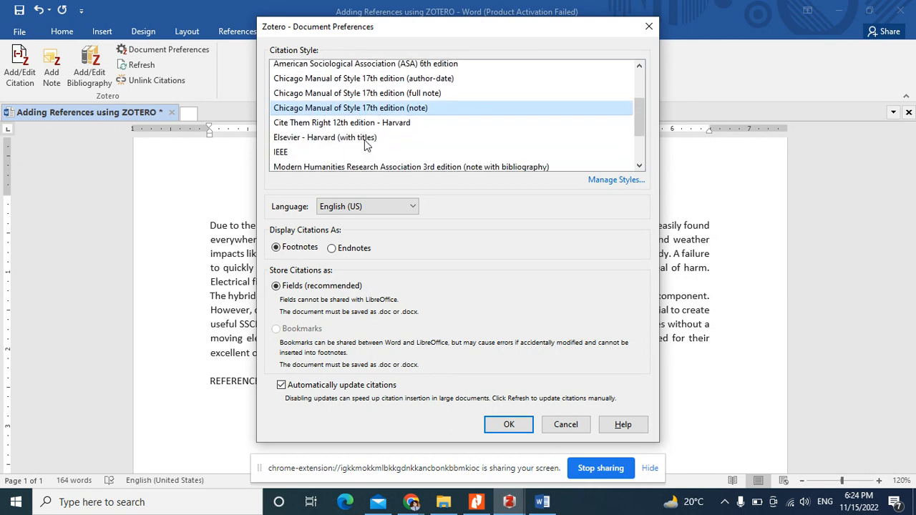
pyautogui.click(280, 153)
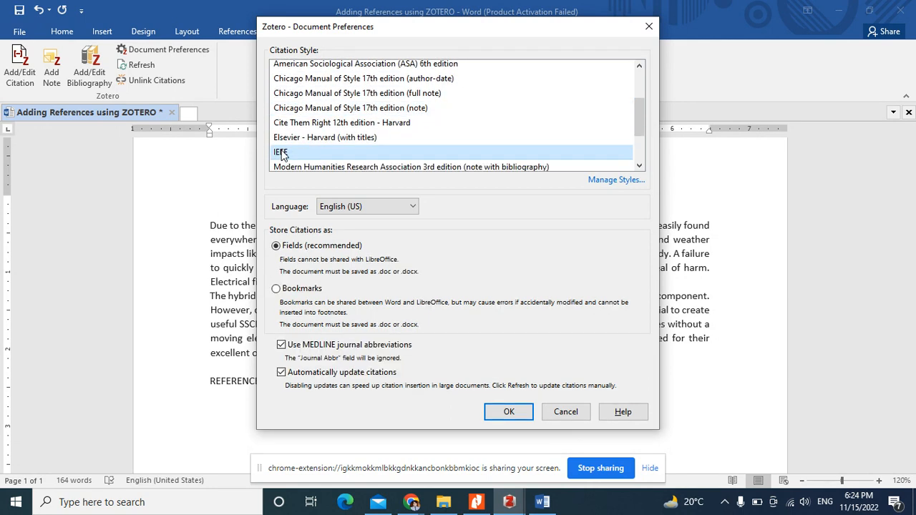
pyautogui.click(507, 413)
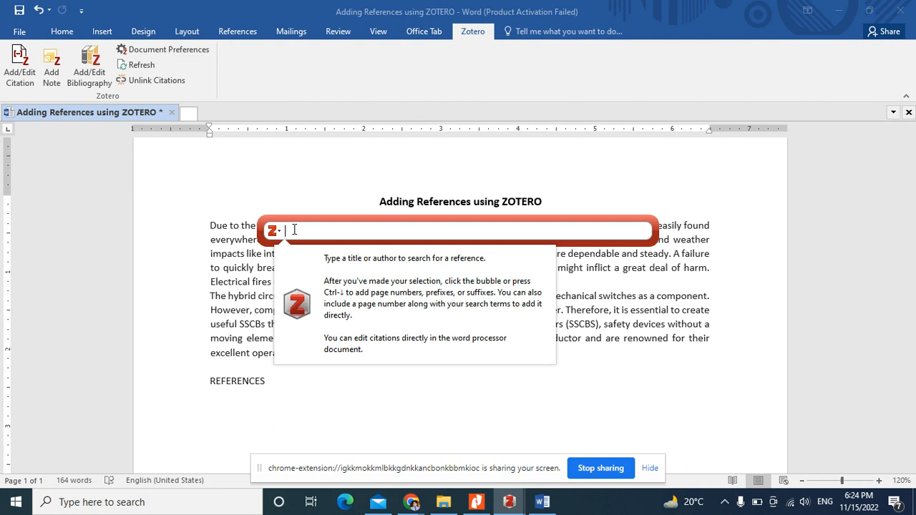
# Step: Change the citation search to Classic View and cite "A novel hybrid FSO/RF communication system with receive diversity" from the Biblio collection
pyautogui.write('nas')
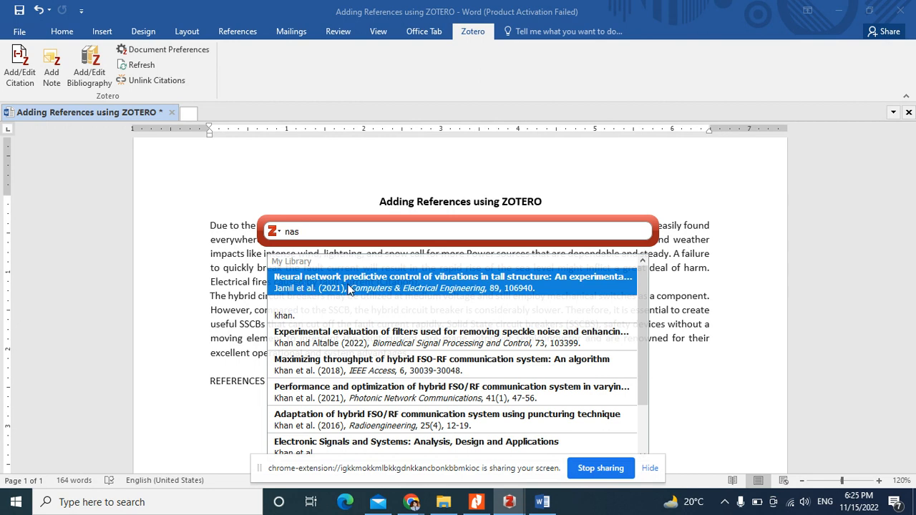
pyautogui.click(280, 232)
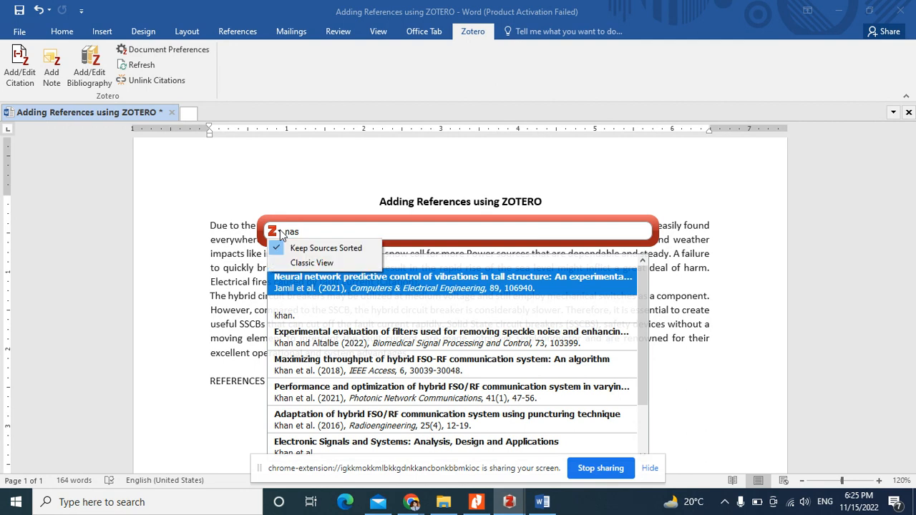
pyautogui.click(291, 264)
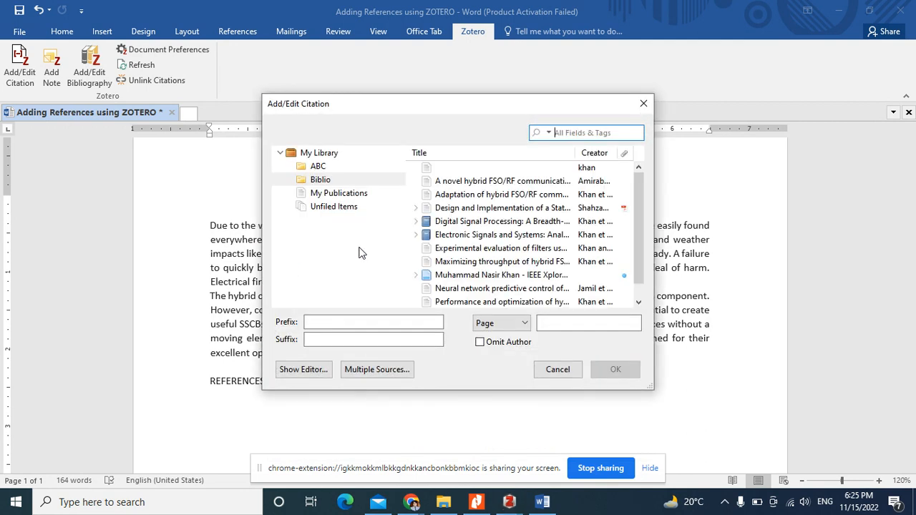
pyautogui.click(474, 185)
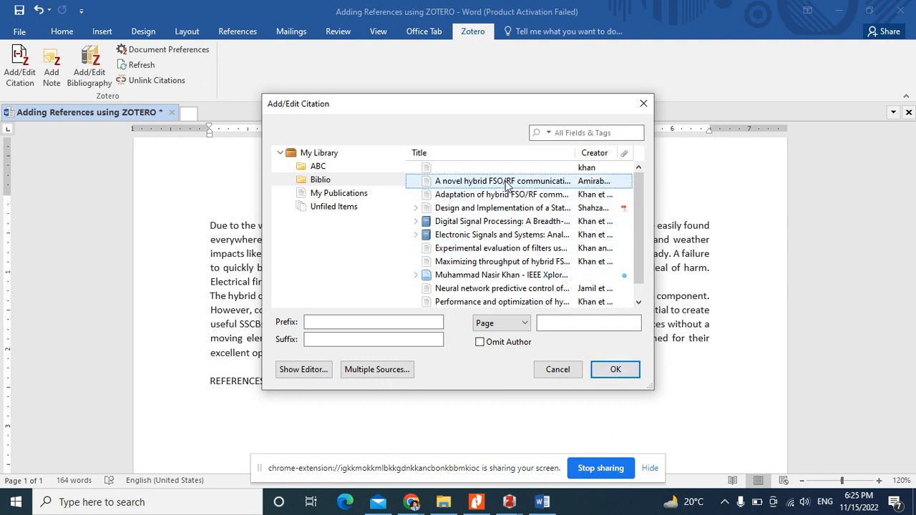
pyautogui.click(614, 371)
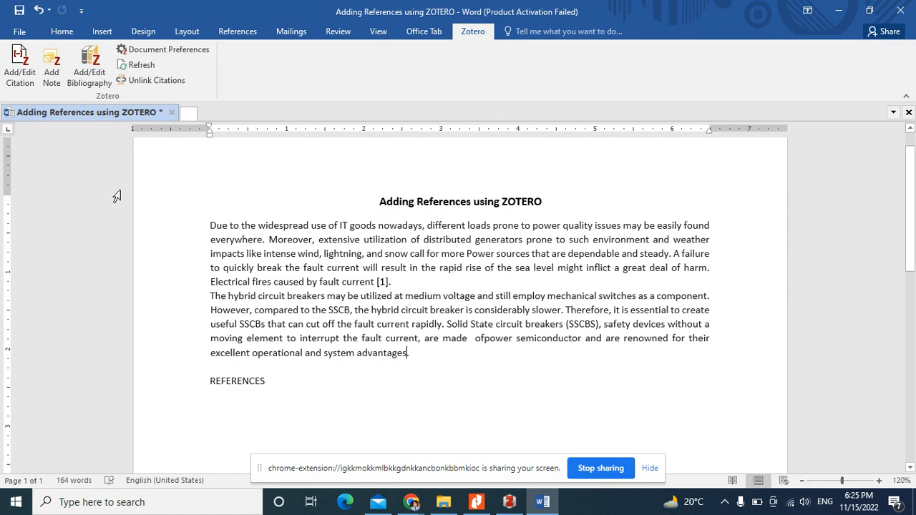
# Step: Cite the IEEE Xplore author profile page from the Biblio collection at the end of the second paragraph, using Classic View
pyautogui.click(19, 75)
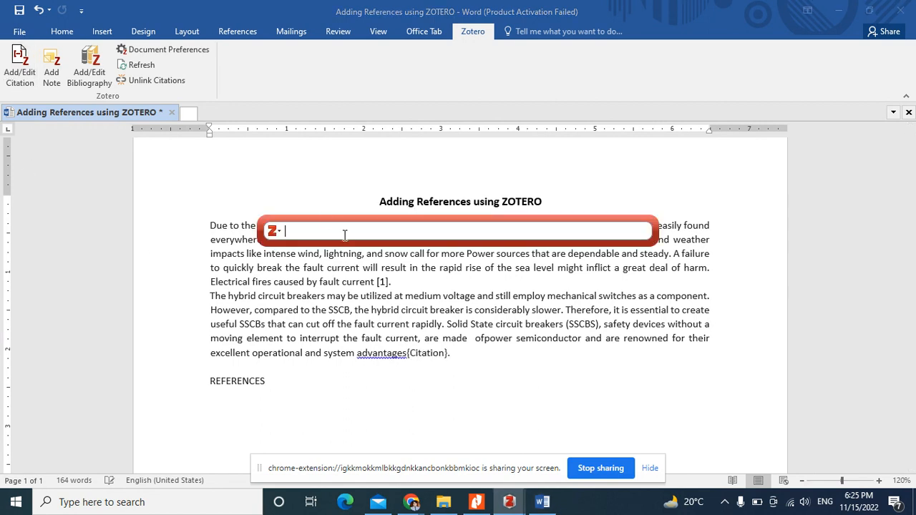
pyautogui.click(273, 232)
pyautogui.click(302, 262)
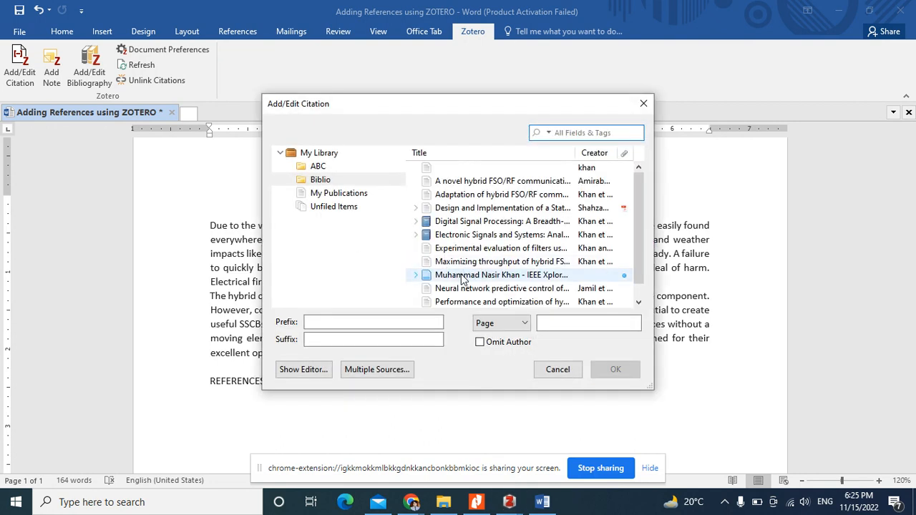
pyautogui.click(461, 278)
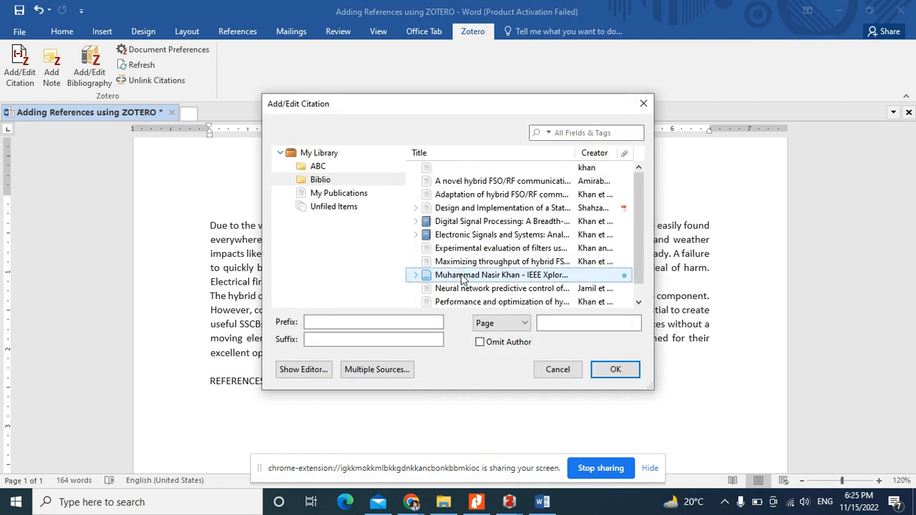
pyautogui.click(614, 370)
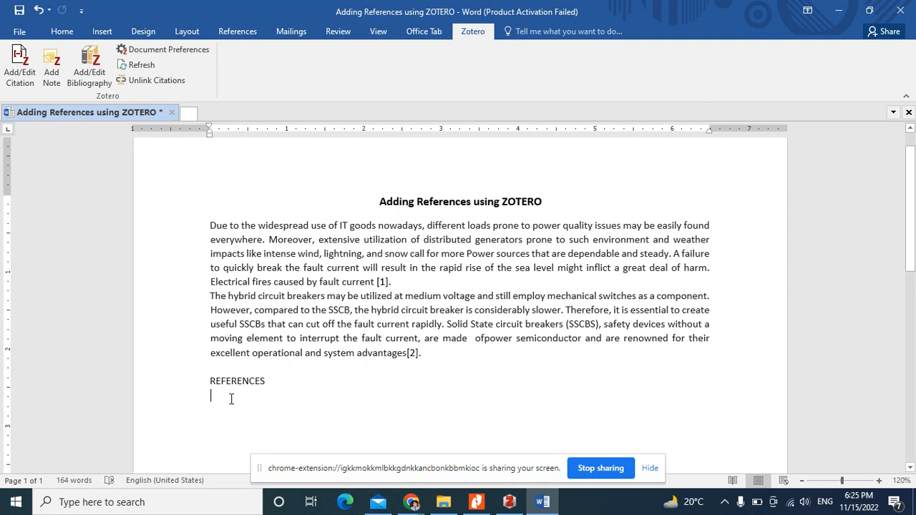
# Step: Insert the Zotero bibliography below the REFERENCES heading
pyautogui.scroll(-1, 231, 399)
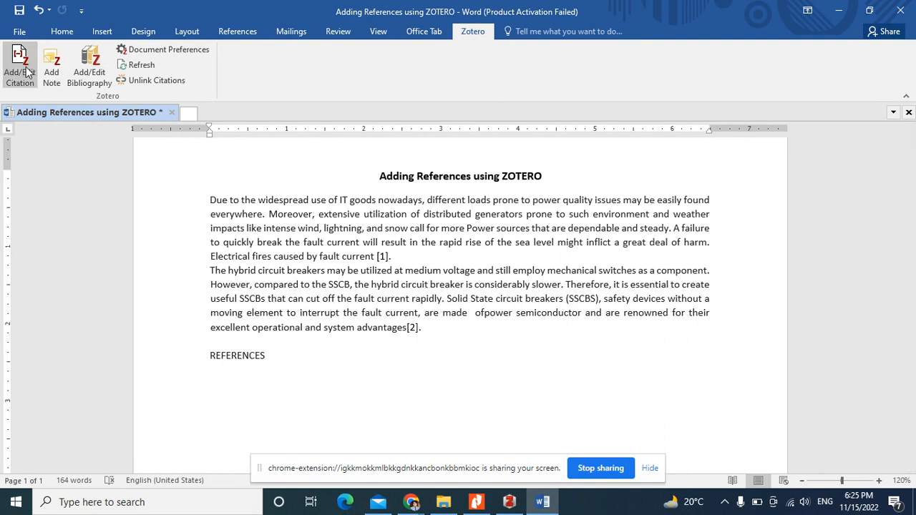
pyautogui.click(89, 82)
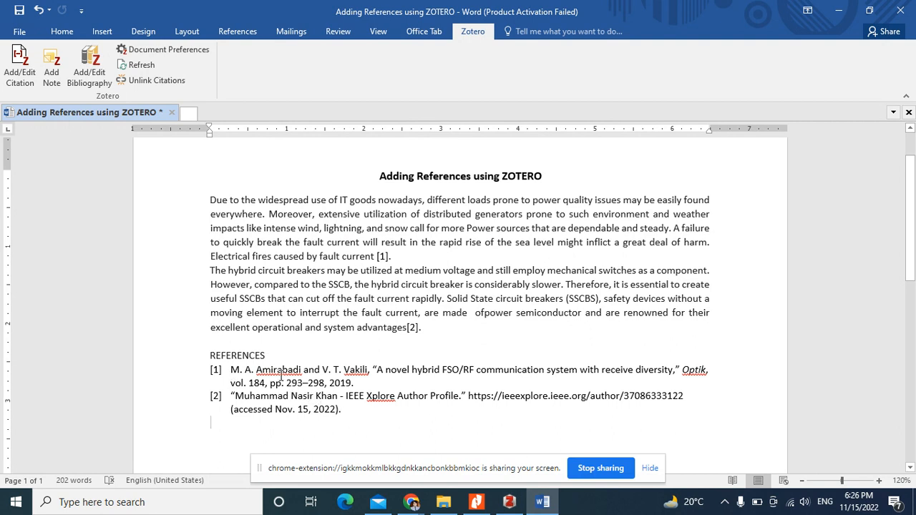
pyautogui.click(420, 327)
pyautogui.write('.')
# Step: Cite "Adaptation of hybrid FSO/RF communication system using puncturing technique" from Biblio directly after "rapidly" in the second paragraph
pyautogui.click(442, 299)
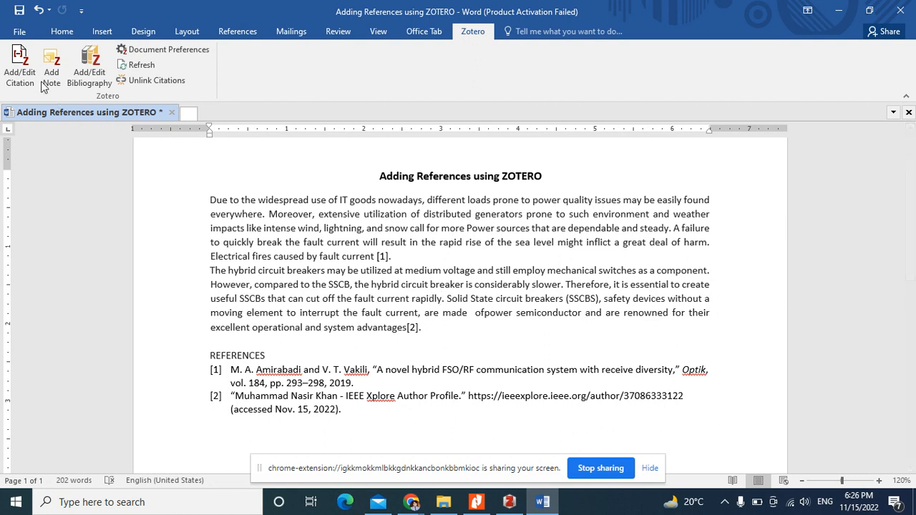
pyautogui.click(21, 72)
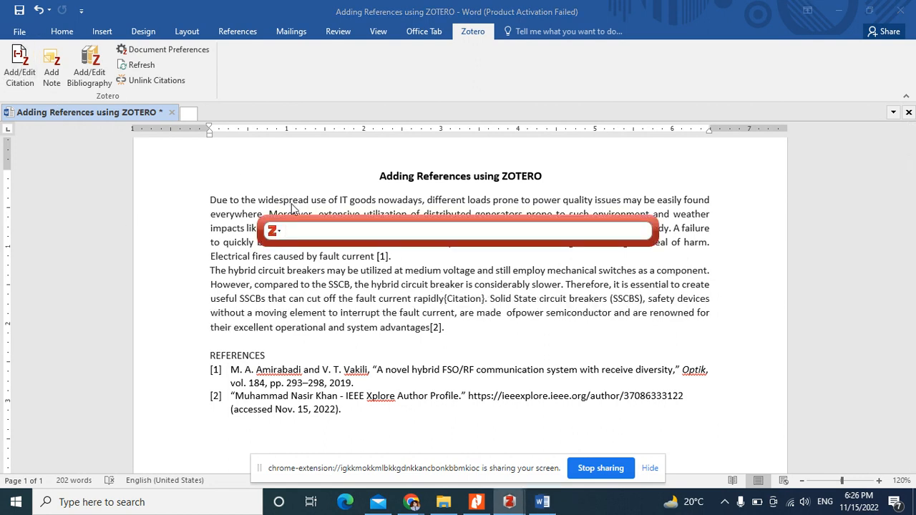
pyautogui.click(279, 233)
pyautogui.click(300, 261)
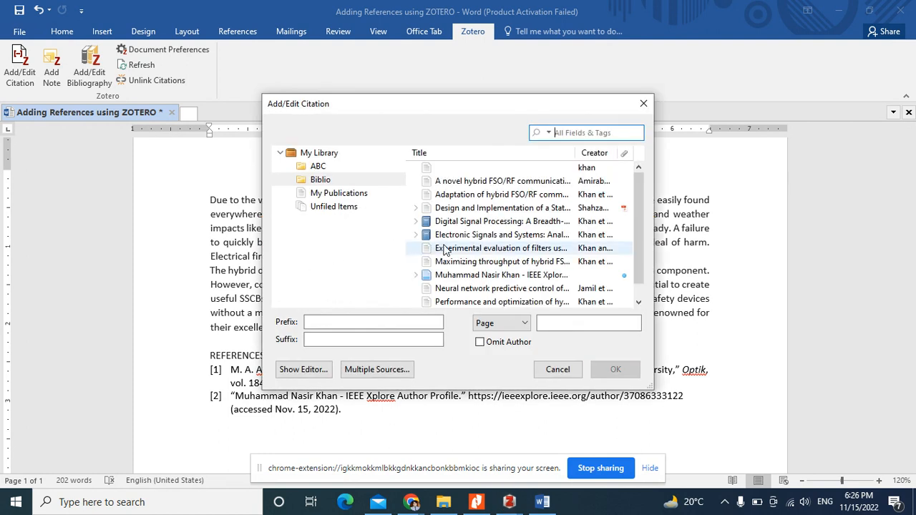
pyautogui.click(472, 199)
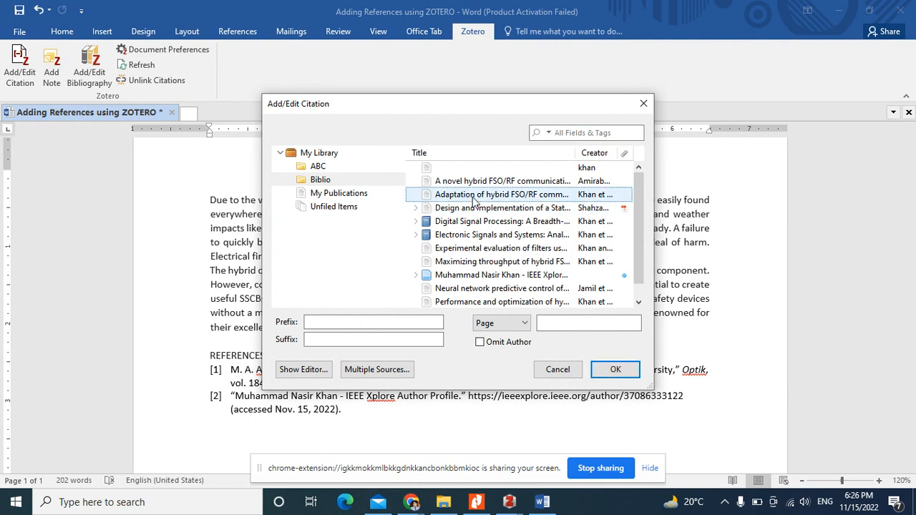
pyautogui.click(604, 372)
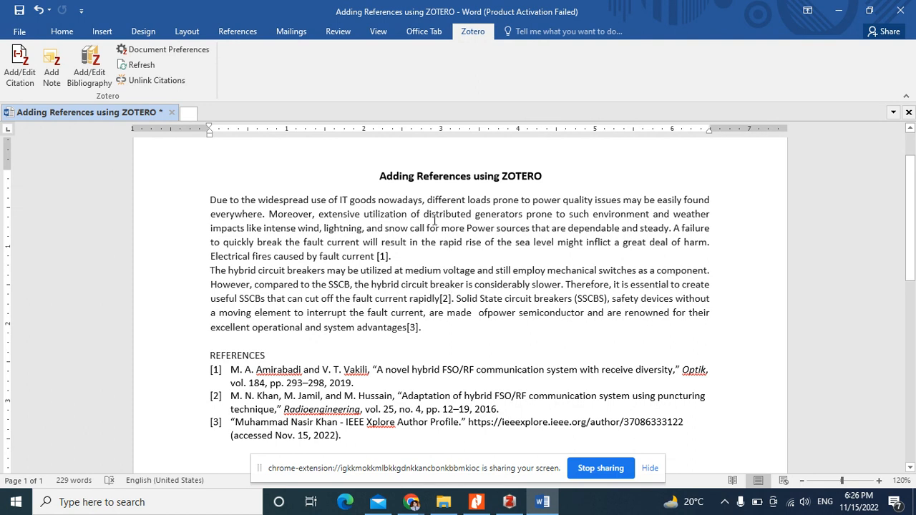
# Step: Cite the book "Digital Signal Processing: A Breadth-First Approach" from Biblio directly after "dependable and steady" in the first paragraph
pyautogui.click(670, 227)
pyautogui.click(19, 63)
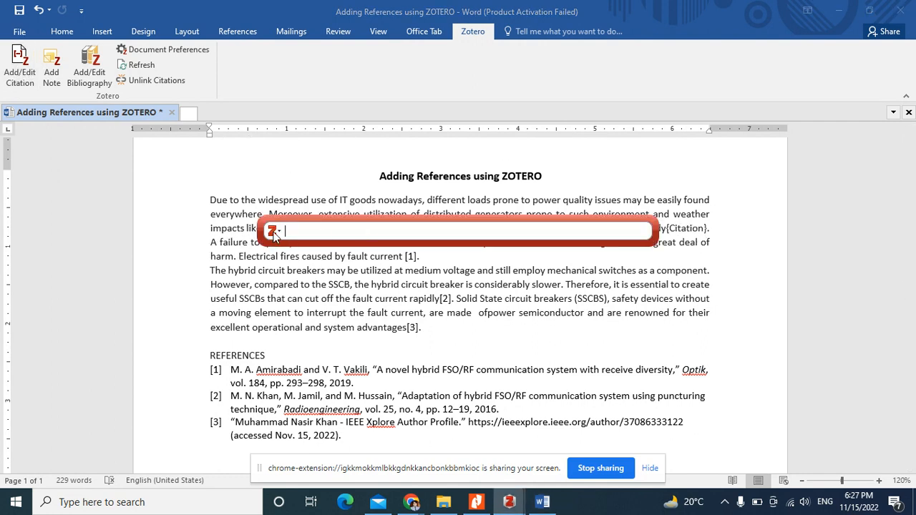
pyautogui.click(273, 233)
pyautogui.click(299, 264)
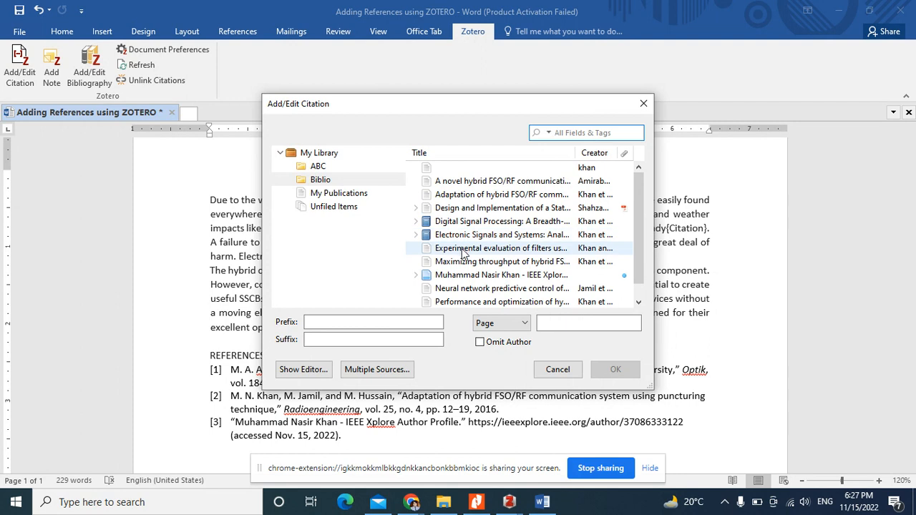
pyautogui.click(470, 226)
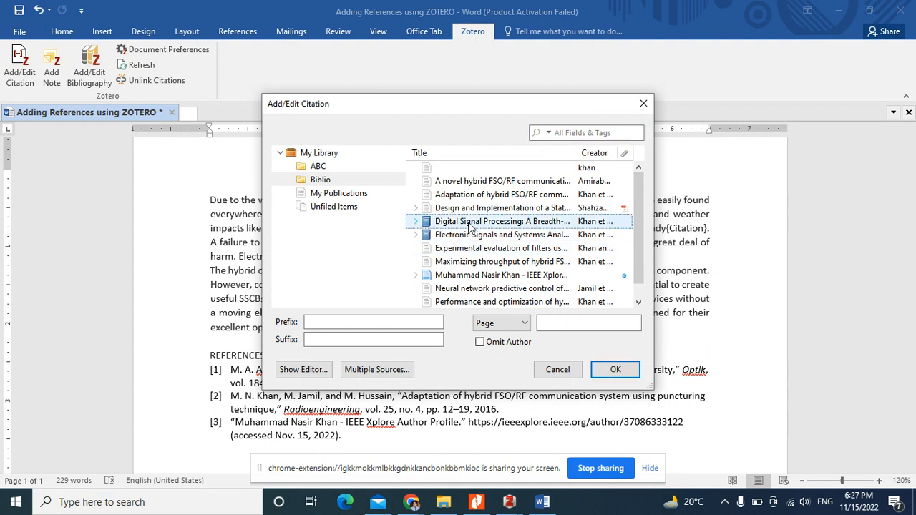
pyautogui.click(608, 368)
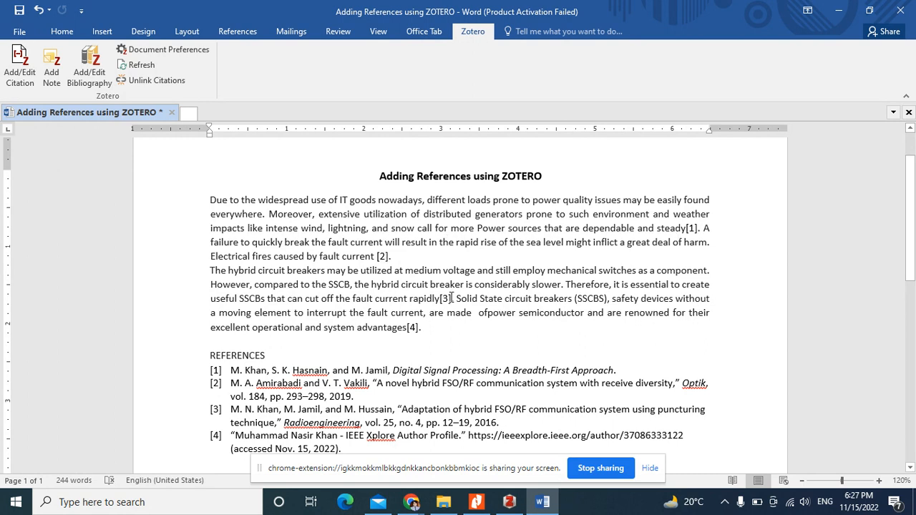
# Step: Copy the citation ending the second paragraph to the end of the first paragraph, after its existing citation, and refresh the Zotero citations
pyautogui.click(391, 258)
pyautogui.press('BackSpace')
pyautogui.write('.')
pyautogui.doubleClick(413, 327)
pyautogui.hotkey('ctrl', 'c')
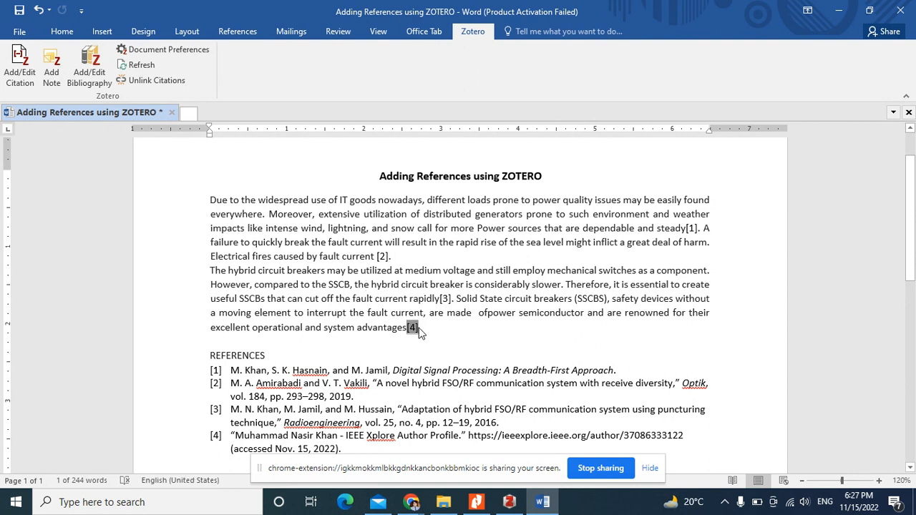
pyautogui.click(389, 258)
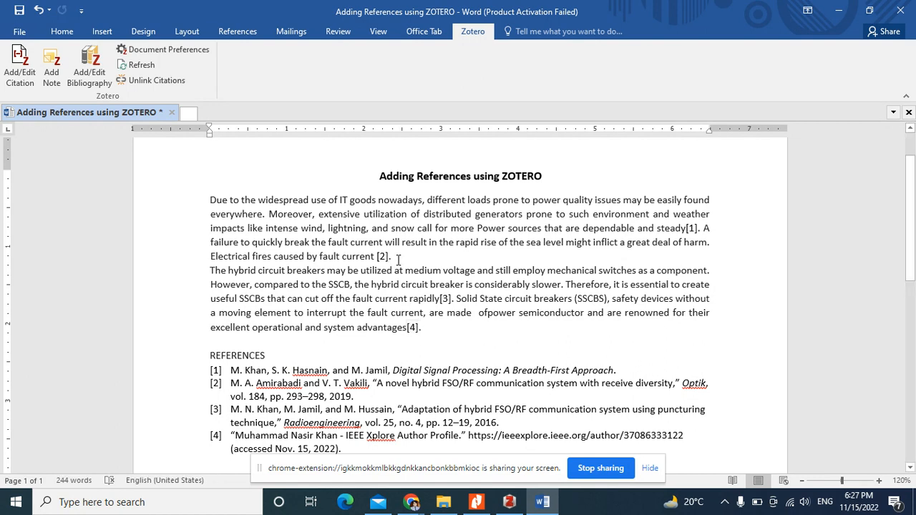
pyautogui.hotkey('ctrl', 'v')
pyautogui.click(141, 66)
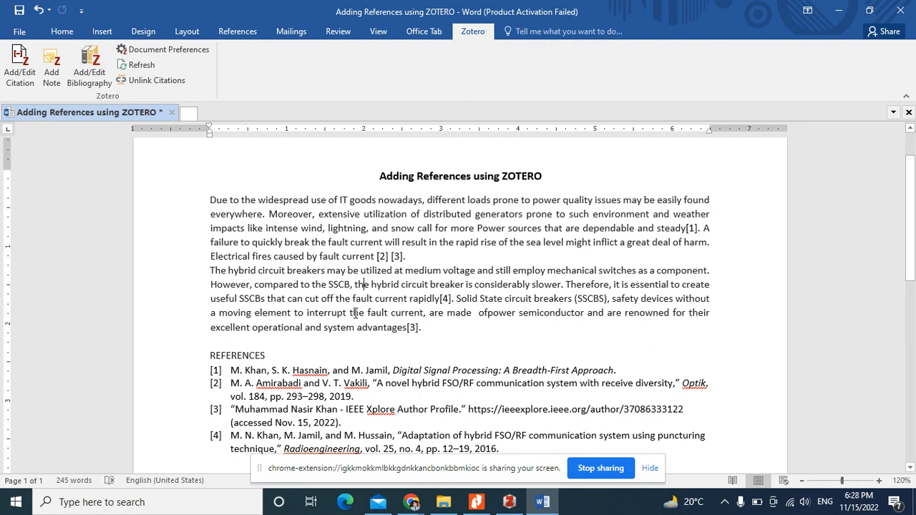
# Step: Cite "Neural network predictive control of vibrations in tall structure" from Biblio directly after "considerably slower" in the second paragraph
pyautogui.scroll(-2, 353, 292)
pyautogui.scroll(1, 352, 292)
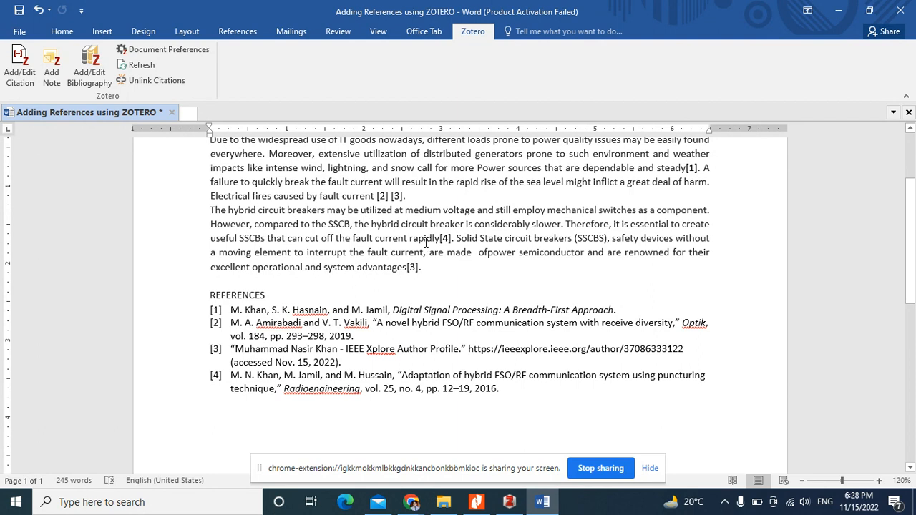
pyautogui.scroll(1, 469, 237)
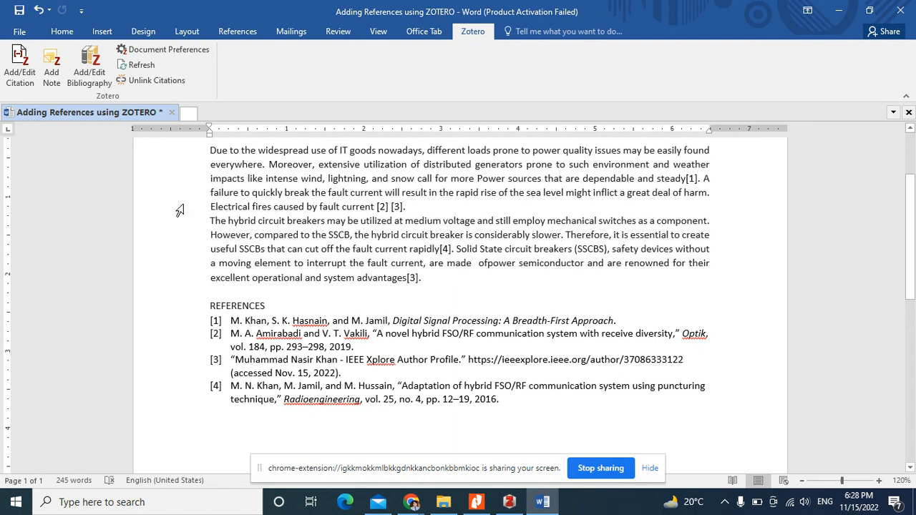
pyautogui.click(21, 64)
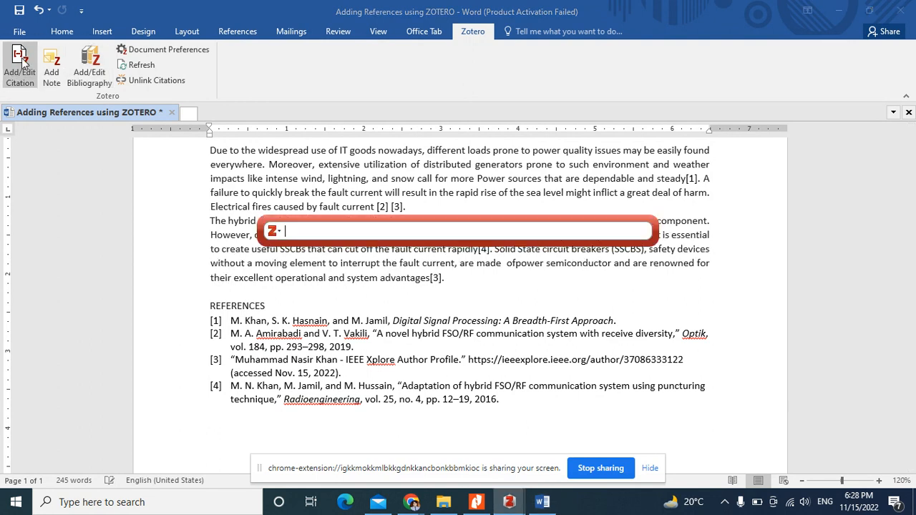
pyautogui.click(273, 232)
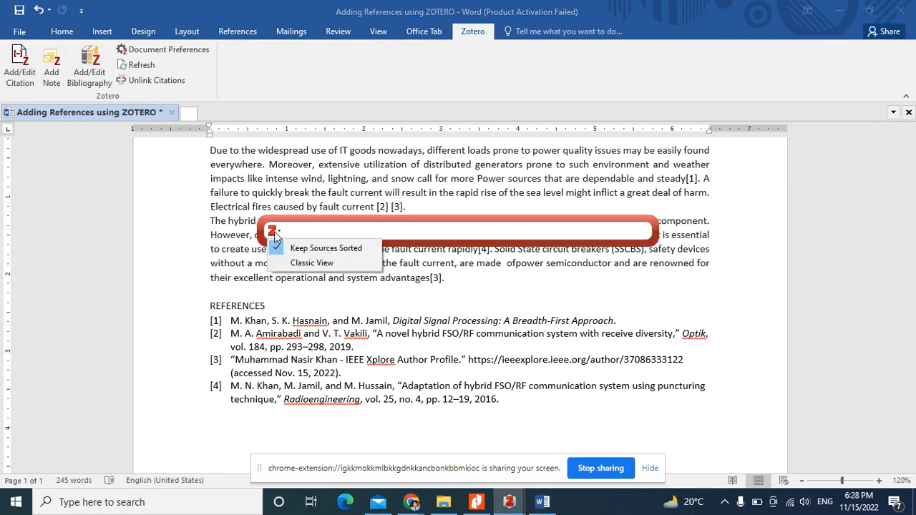
pyautogui.click(299, 264)
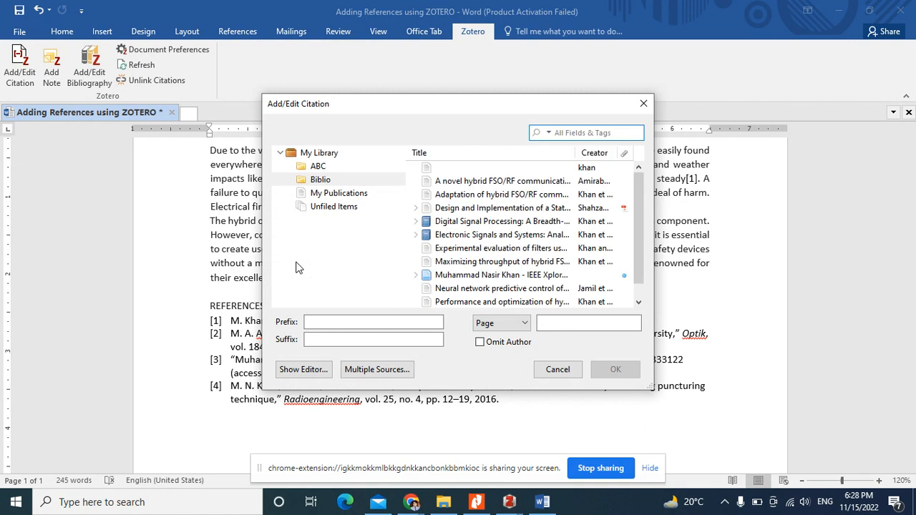
pyautogui.scroll(-1, 474, 266)
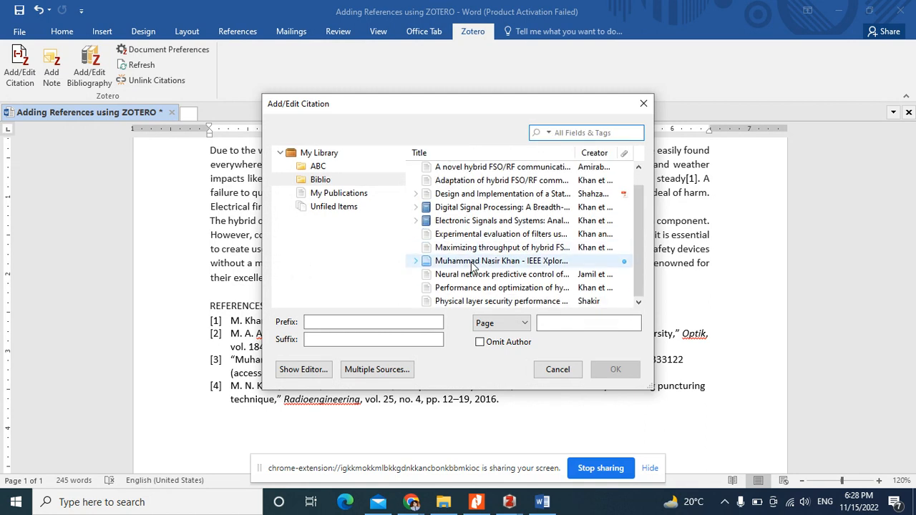
pyautogui.click(474, 263)
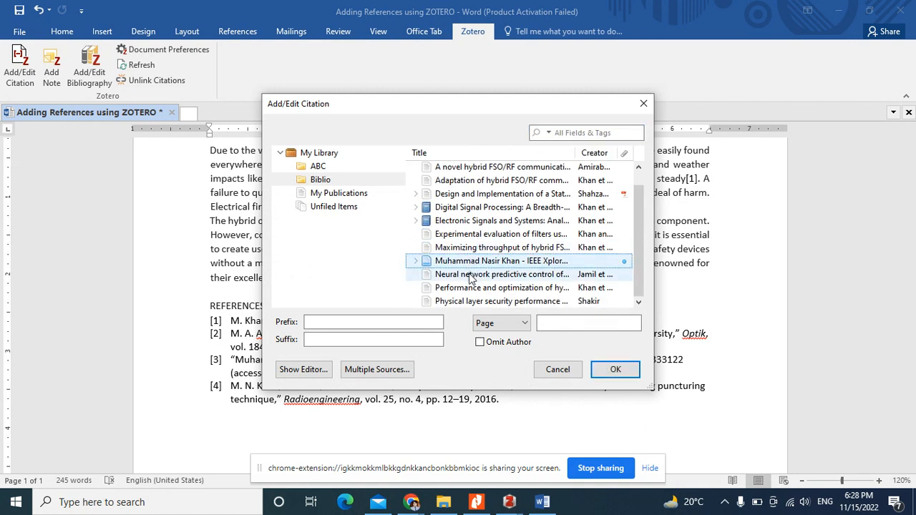
pyautogui.click(471, 277)
pyautogui.click(612, 370)
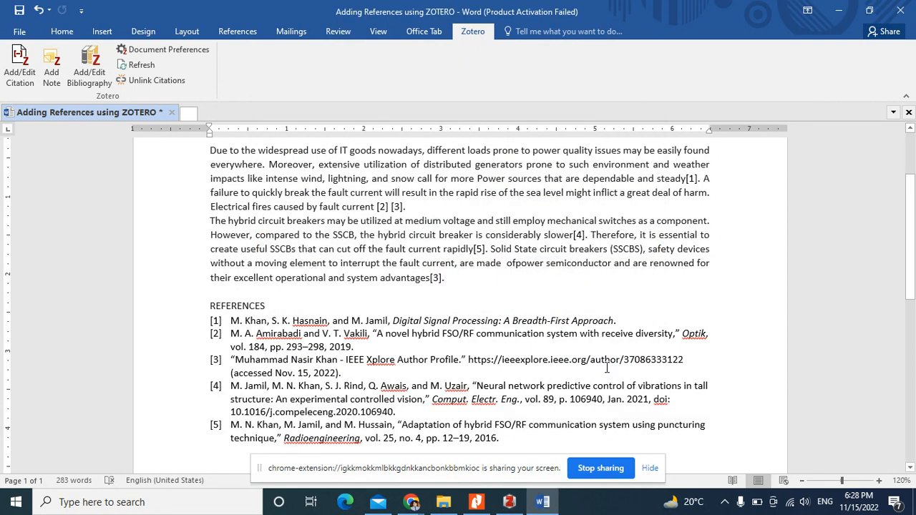
# Step: Change the source of the citation after "considerably slower" to the IEEE Xplore author profile page
pyautogui.click(21, 73)
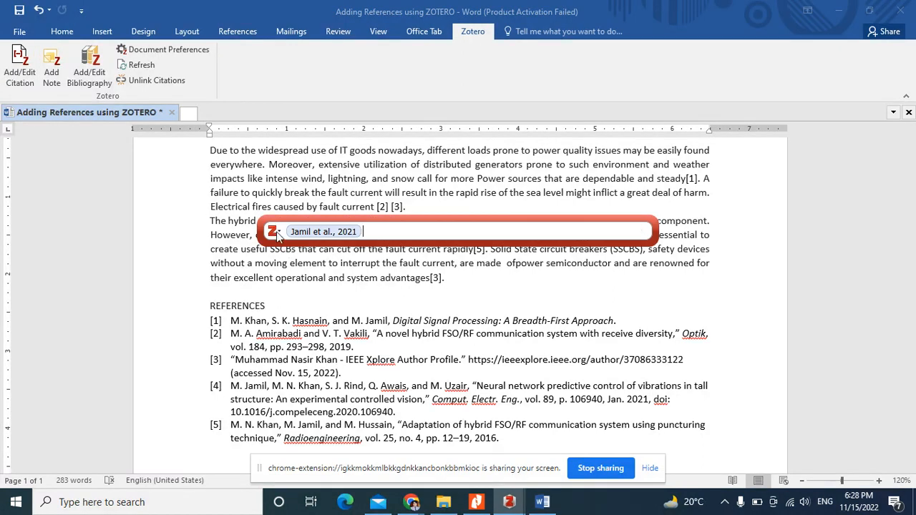
pyautogui.click(275, 232)
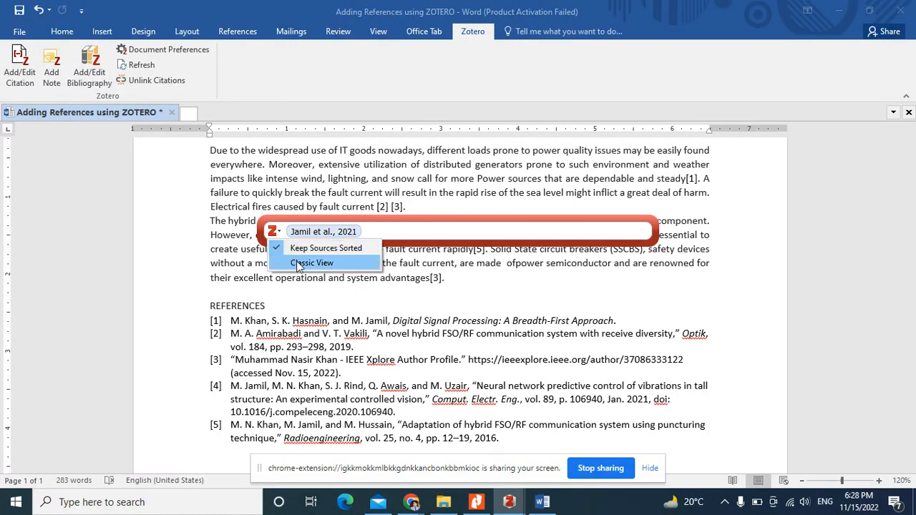
pyautogui.click(299, 264)
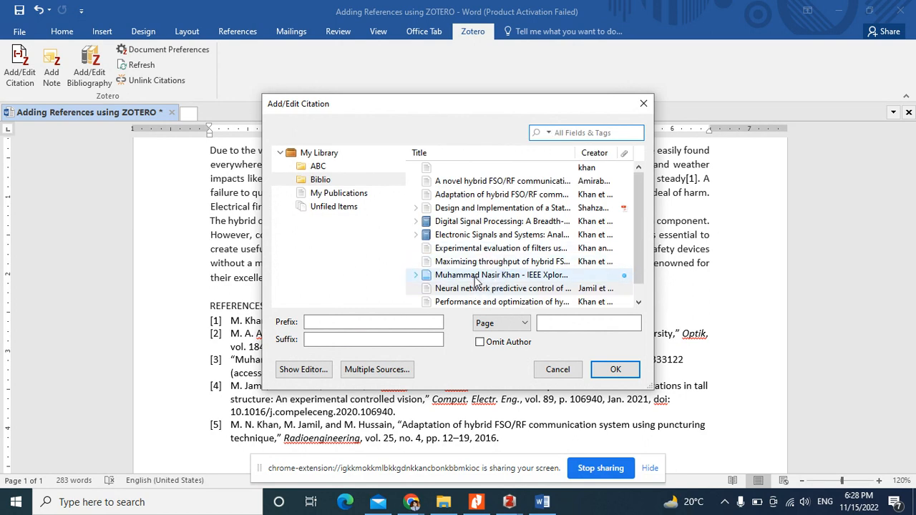
pyautogui.click(477, 279)
pyautogui.click(605, 370)
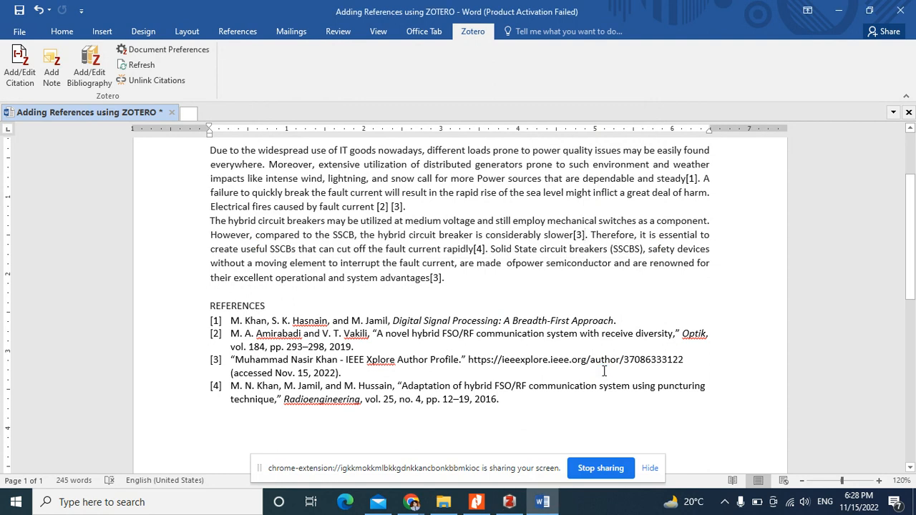
# Step: Add a comma after the citation following "considerably slower" and cite "A novel hybrid FSO/RF communication system with receive diversity" from Biblio there
pyautogui.write(',')
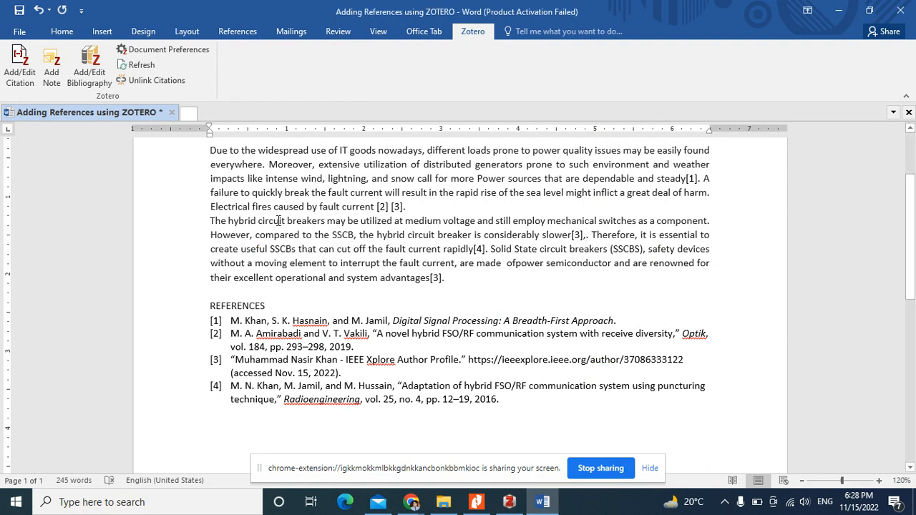
pyautogui.click(23, 71)
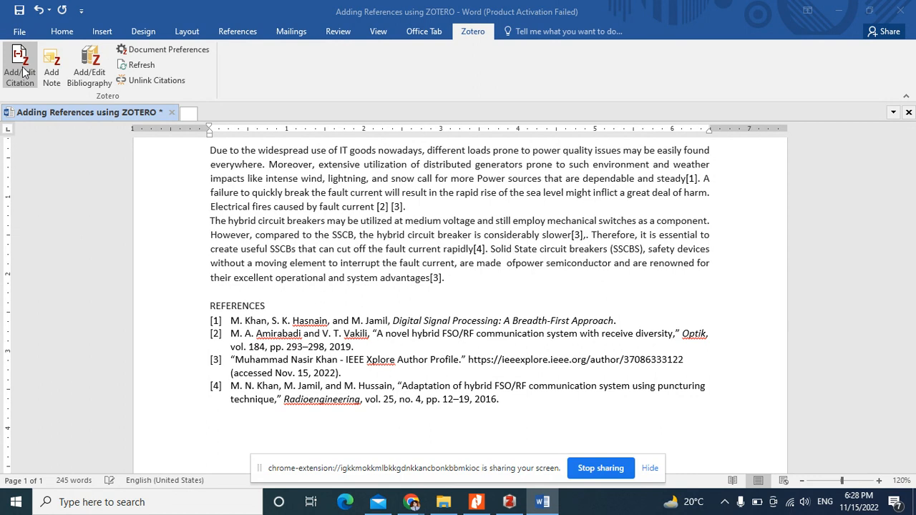
pyautogui.click(274, 230)
pyautogui.click(300, 264)
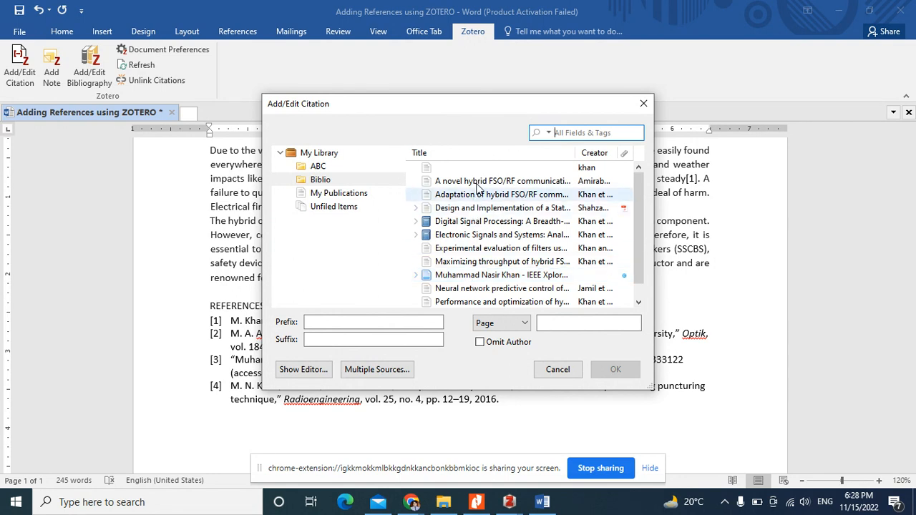
pyautogui.click(478, 183)
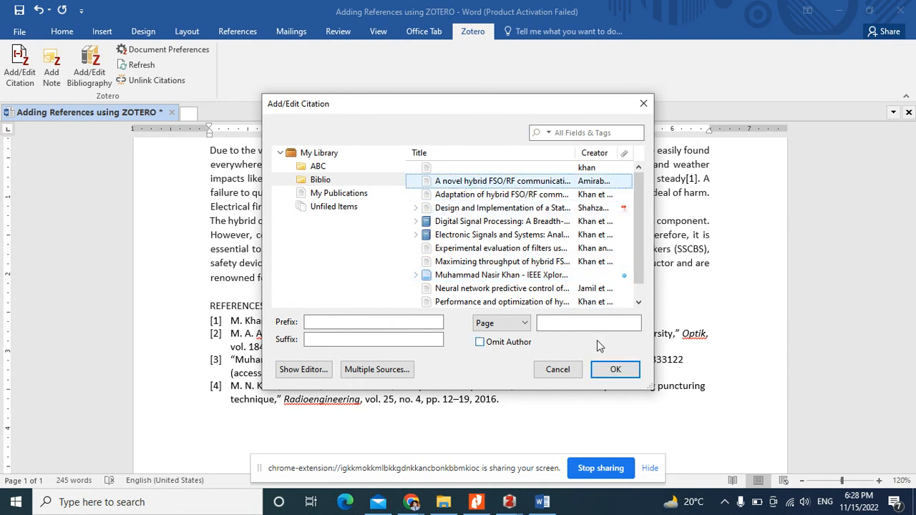
pyautogui.click(605, 369)
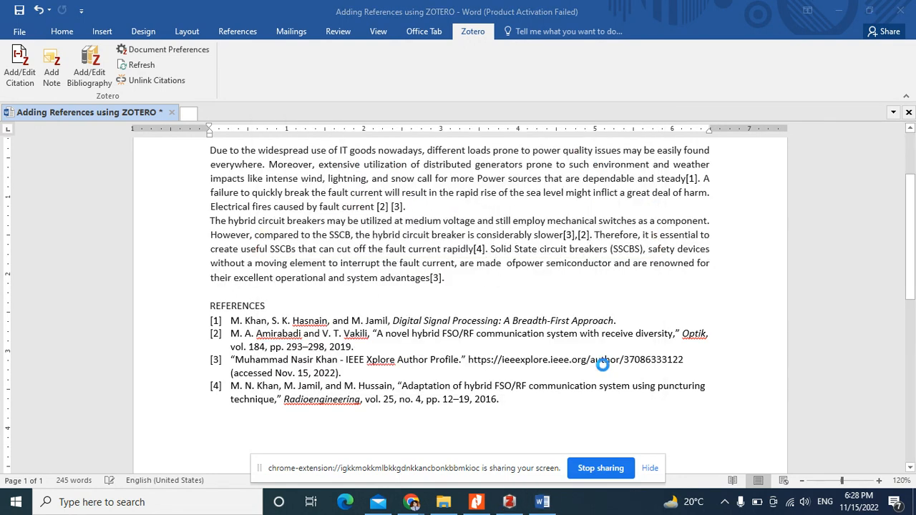
# Step: Add a comma after the second citation following "considerably slower" and cite "Physical layer security performance analysis of hybrid FSO/RF communication system" from Biblio there
pyautogui.click(20, 72)
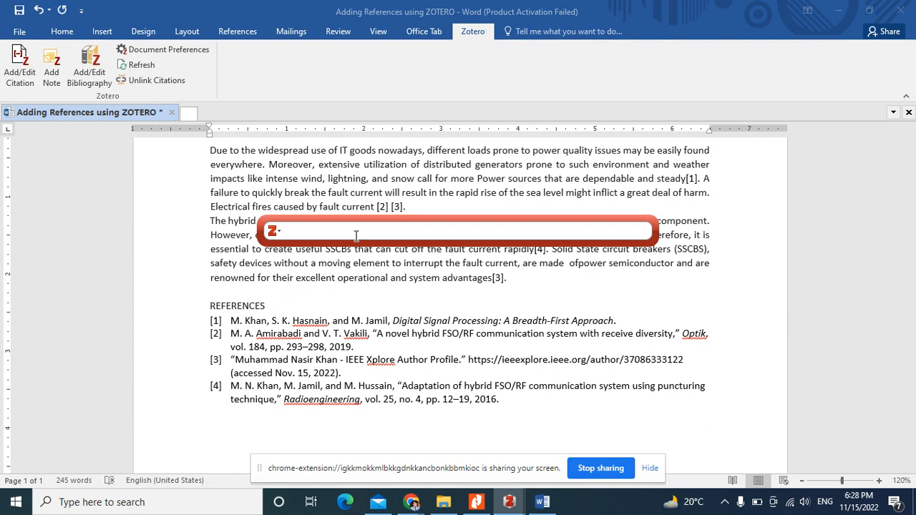
pyautogui.click(281, 234)
pyautogui.click(306, 263)
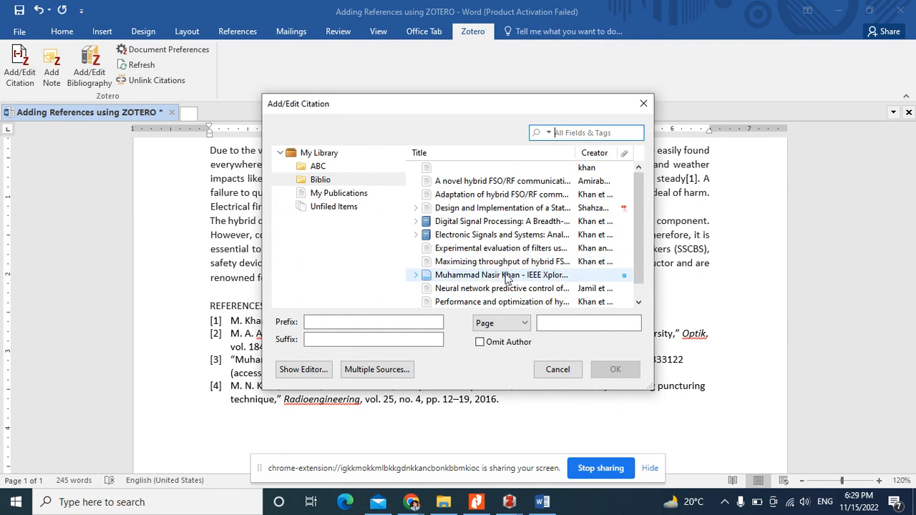
pyautogui.scroll(-1, 475, 302)
pyautogui.click(473, 303)
pyautogui.click(609, 369)
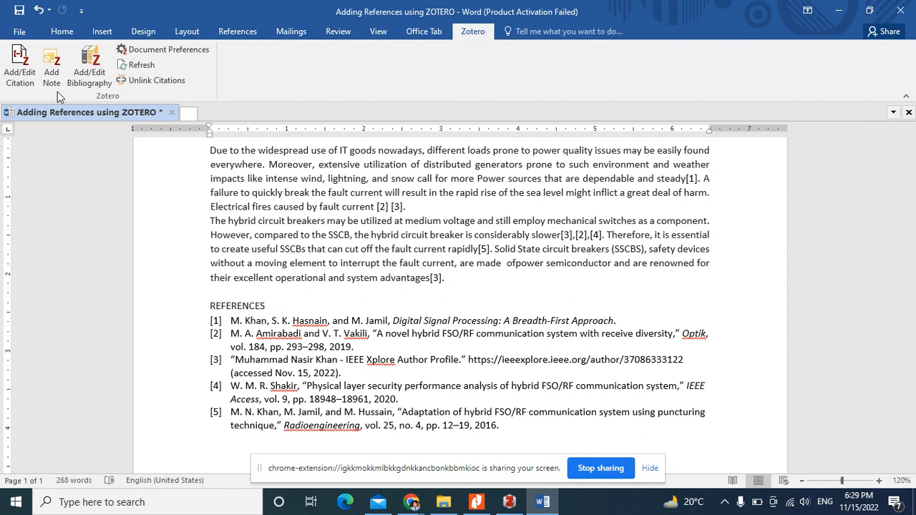
# Step: Look over the Biblio collection in Zotero and the list of references included in the document's bibliography, leaving both unedited
pyautogui.click(511, 504)
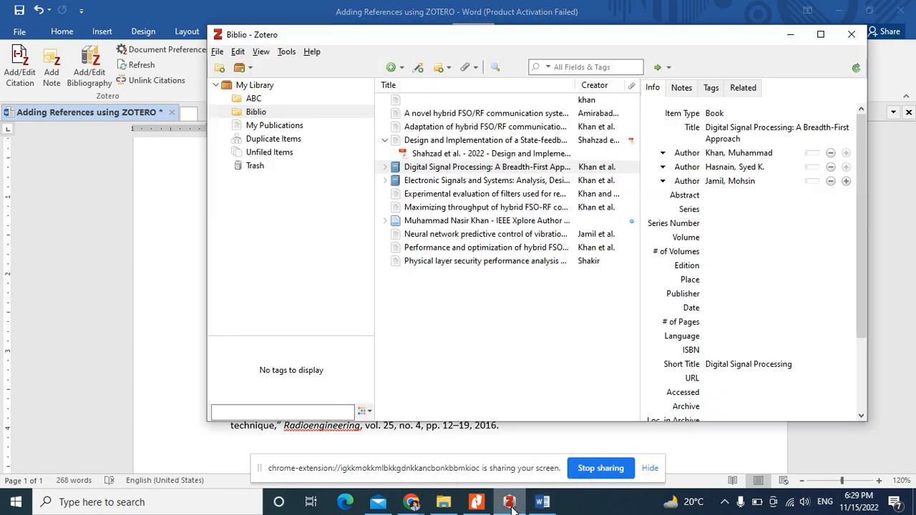
pyautogui.click(510, 504)
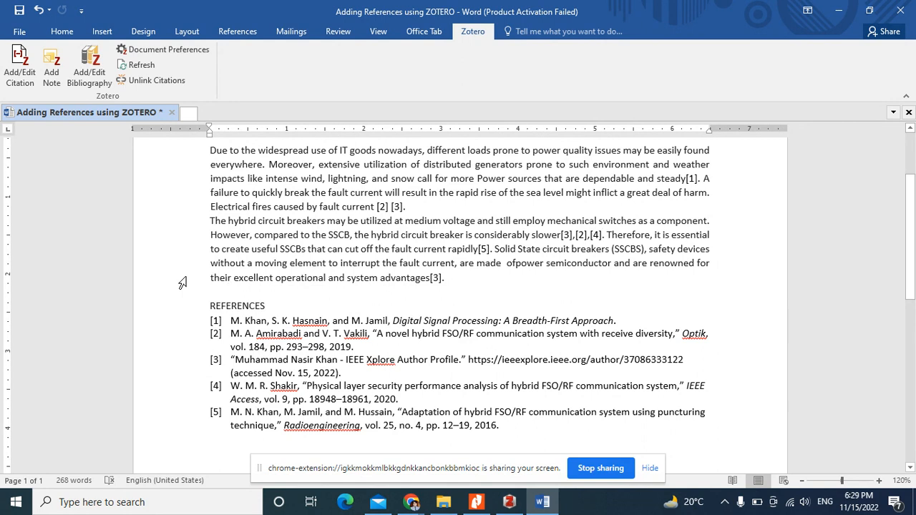
pyautogui.click(88, 83)
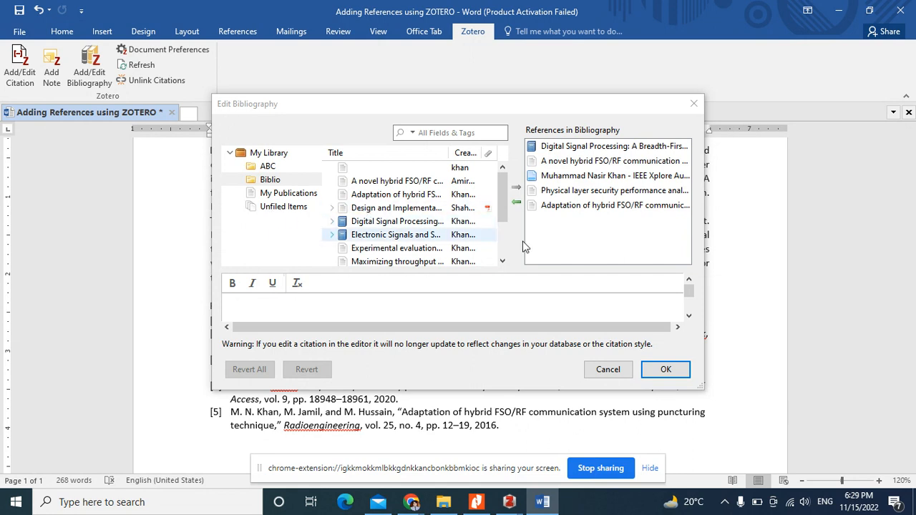
pyautogui.click(607, 371)
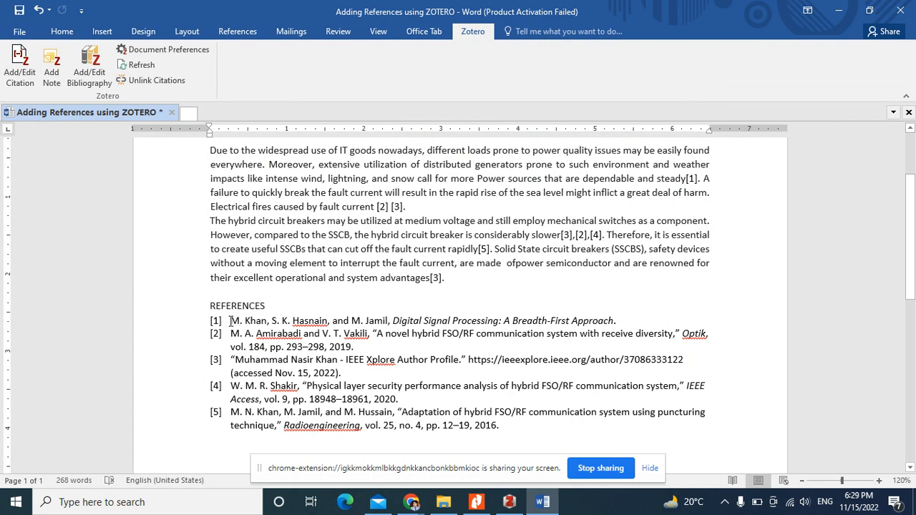
# Step: Change the document's citation style to American Psychological Association (APA) 7th edition and check the citations and reference list
pyautogui.click(157, 54)
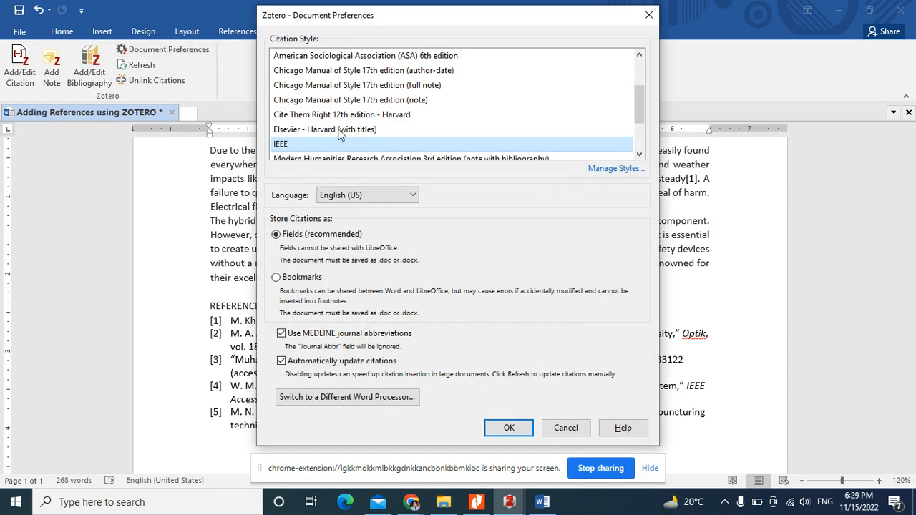
pyautogui.click(317, 131)
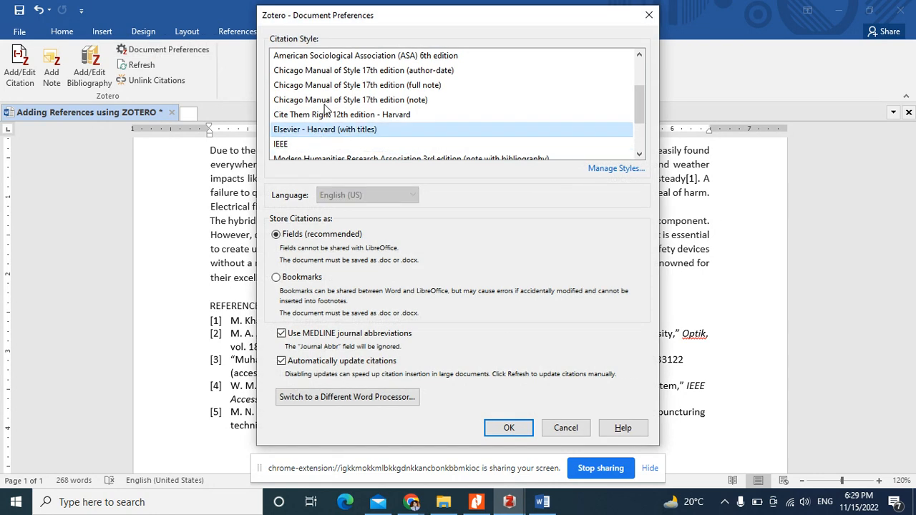
pyautogui.click(336, 58)
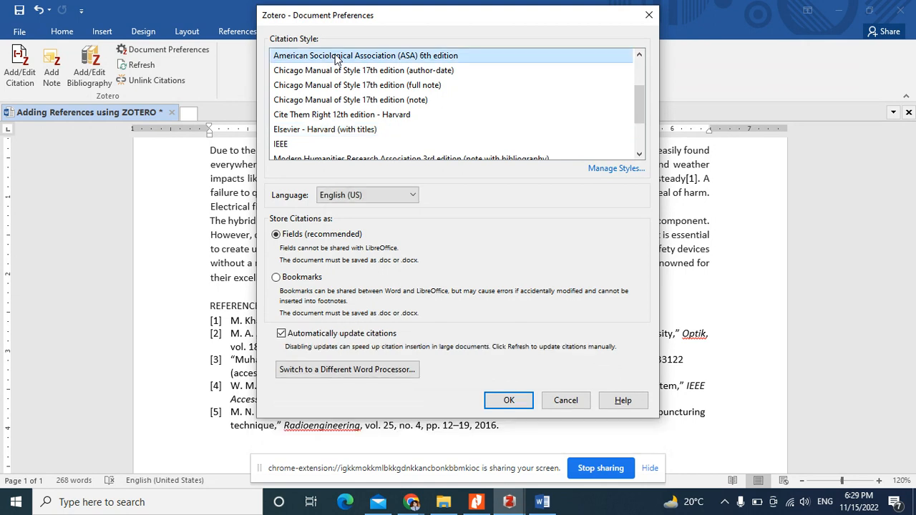
pyautogui.scroll(2, 343, 79)
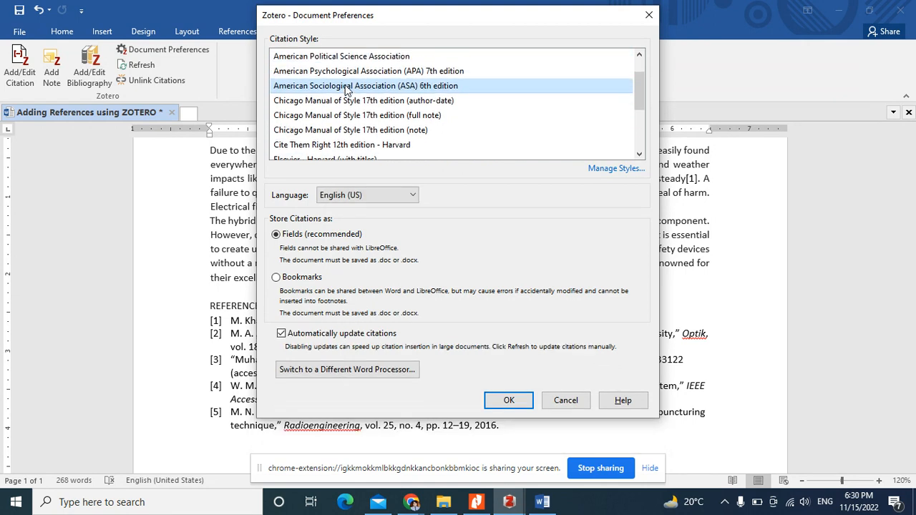
pyautogui.click(334, 79)
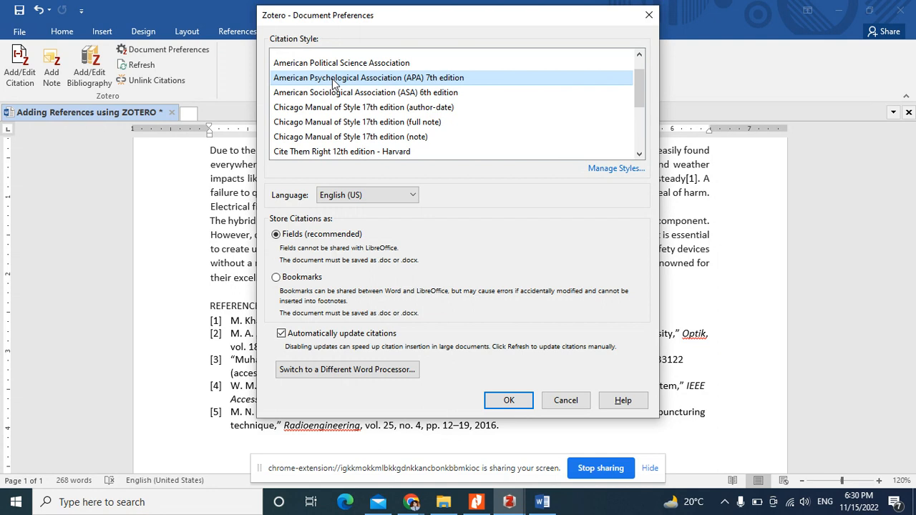
pyautogui.click(501, 399)
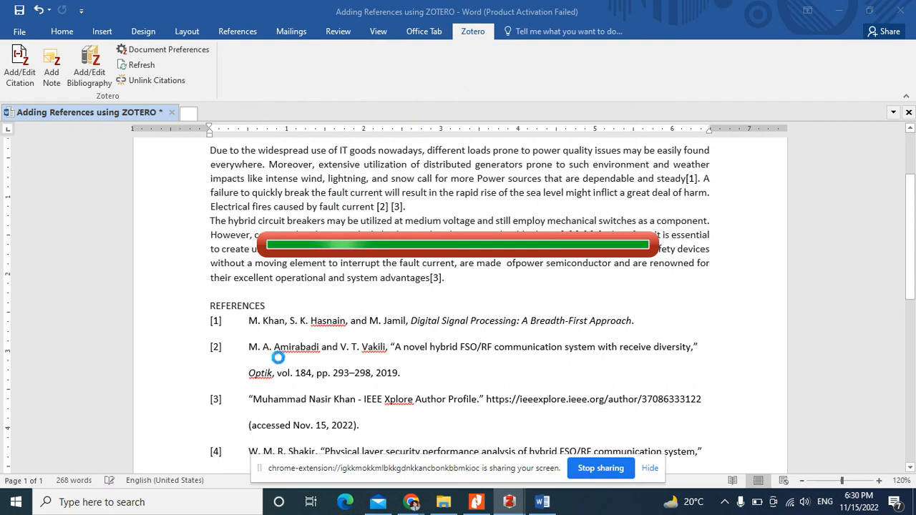
pyautogui.scroll(-3, 261, 380)
pyautogui.scroll(6, 261, 380)
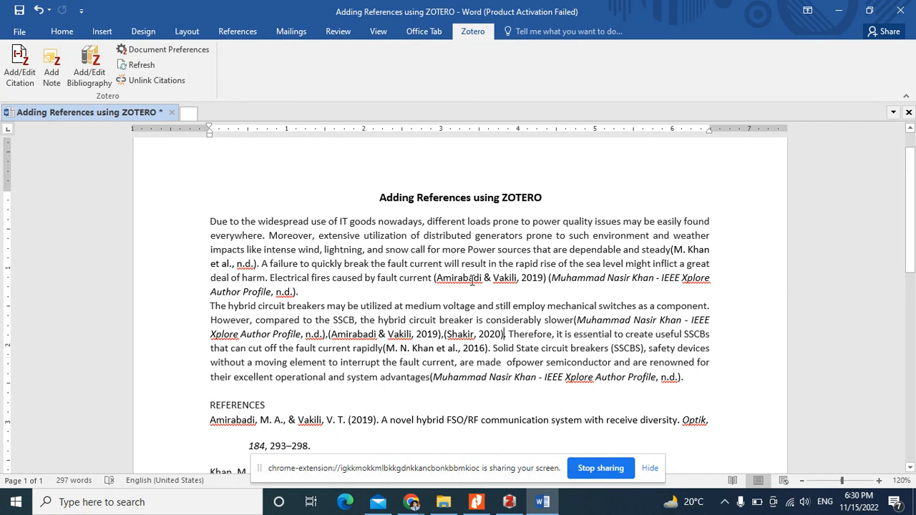
pyautogui.scroll(-1, 333, 334)
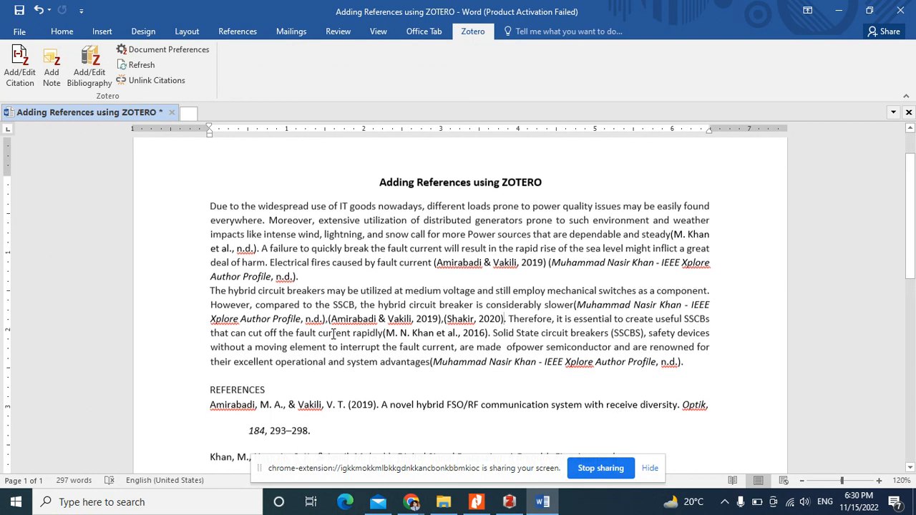
pyautogui.scroll(-1, 333, 335)
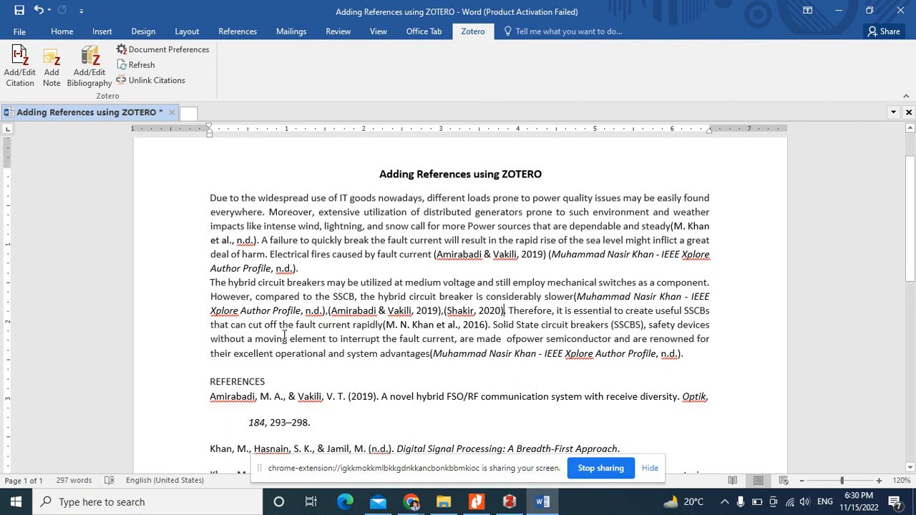
pyautogui.scroll(-3, 284, 335)
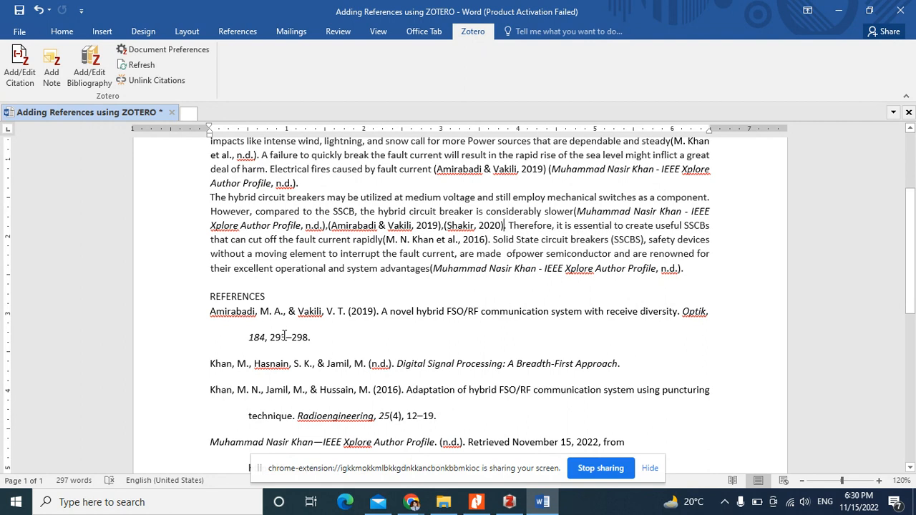